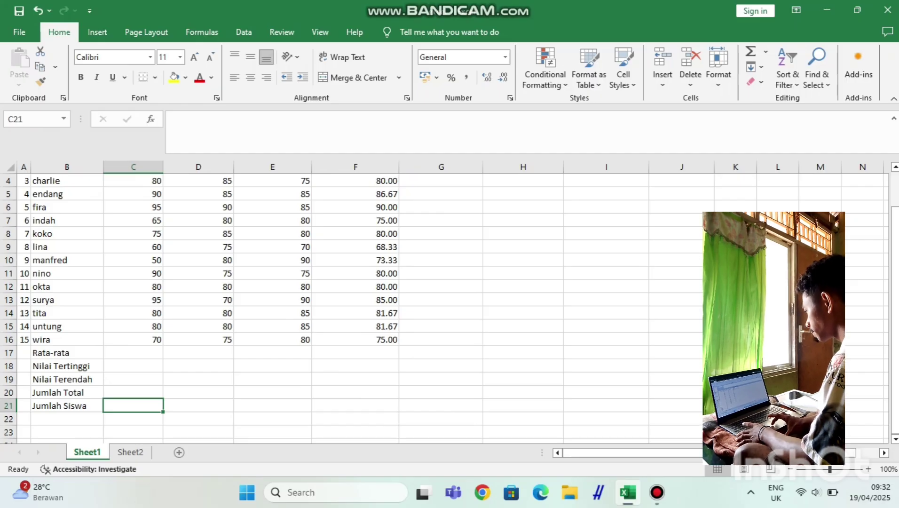
# Insert a COUNT function over C2:C20 in the Jumlah Siswa cell (C21) of the Matematika column.
pyautogui.write('=')
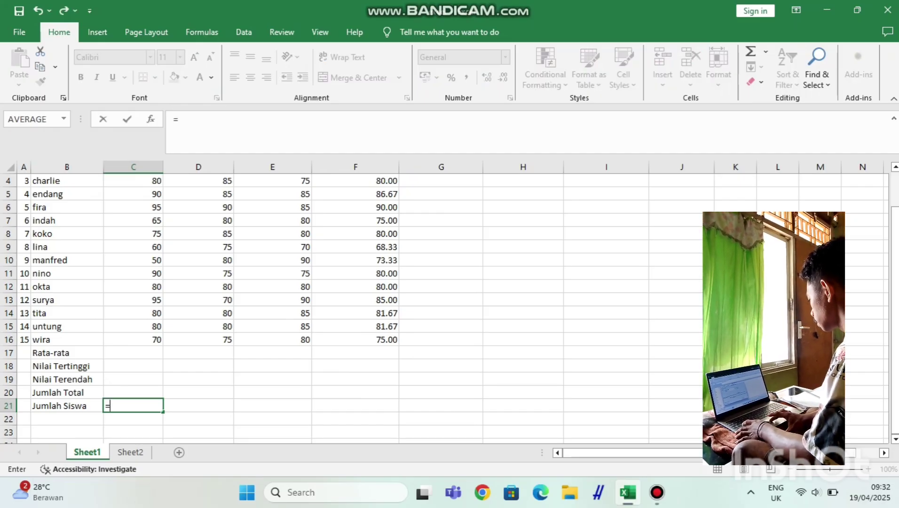
pyautogui.click(63, 119)
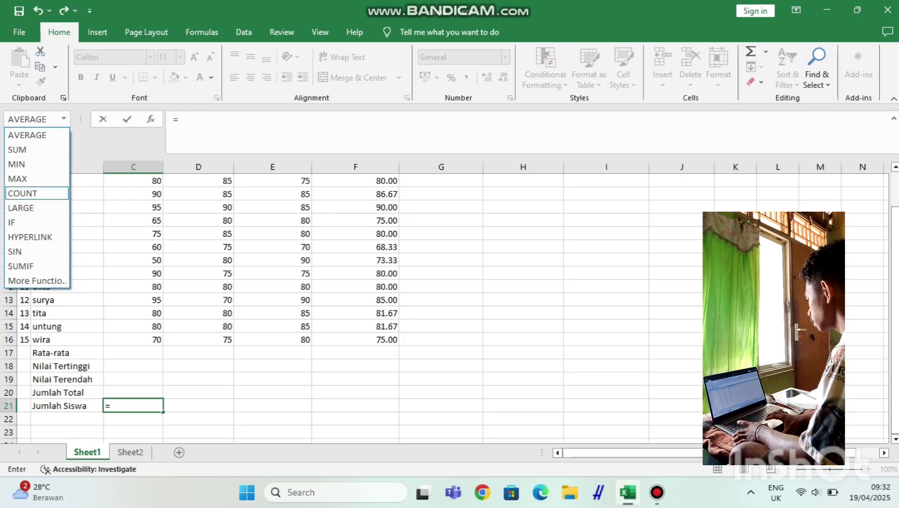
pyautogui.click(23, 193)
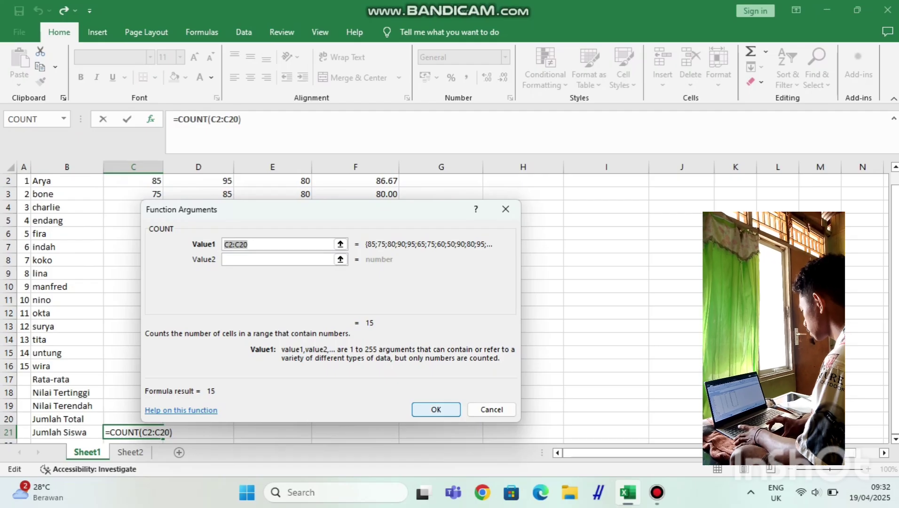
pyautogui.click(436, 409)
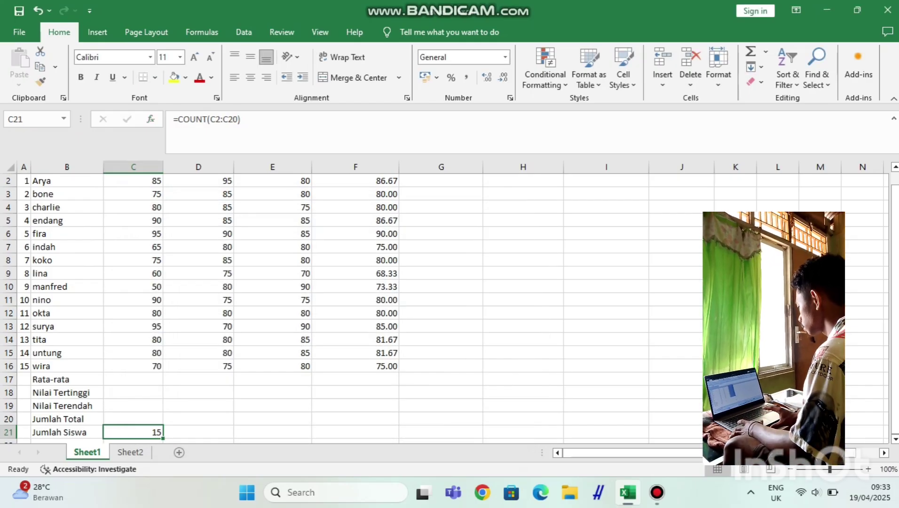
# Calculate the Matematika average in the Rata-rata cell (C17) with the AVERAGE function over C2:C16.
pyautogui.scroll(-2, 353, 305)
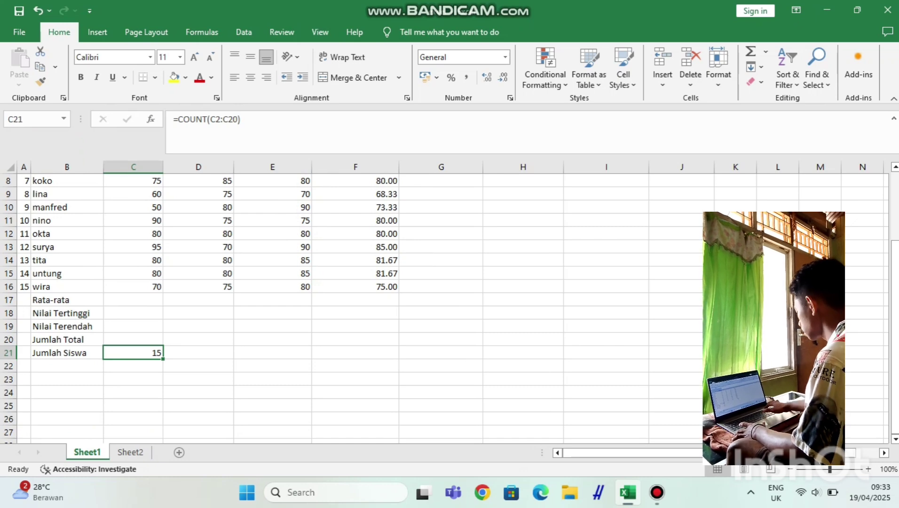
pyautogui.scroll(3, 352, 306)
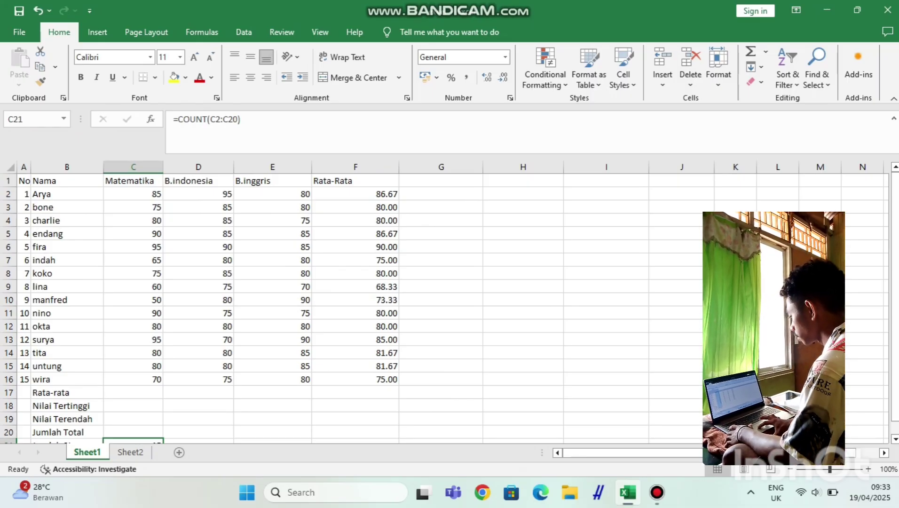
pyautogui.moveTo(133, 193); pyautogui.dragTo(133, 379)
pyautogui.scroll(-2, 199, 305)
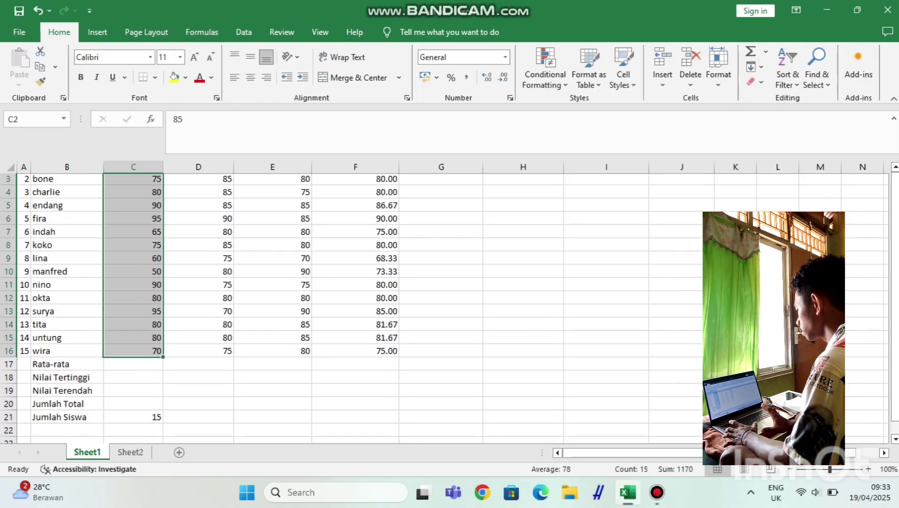
pyautogui.click(133, 366)
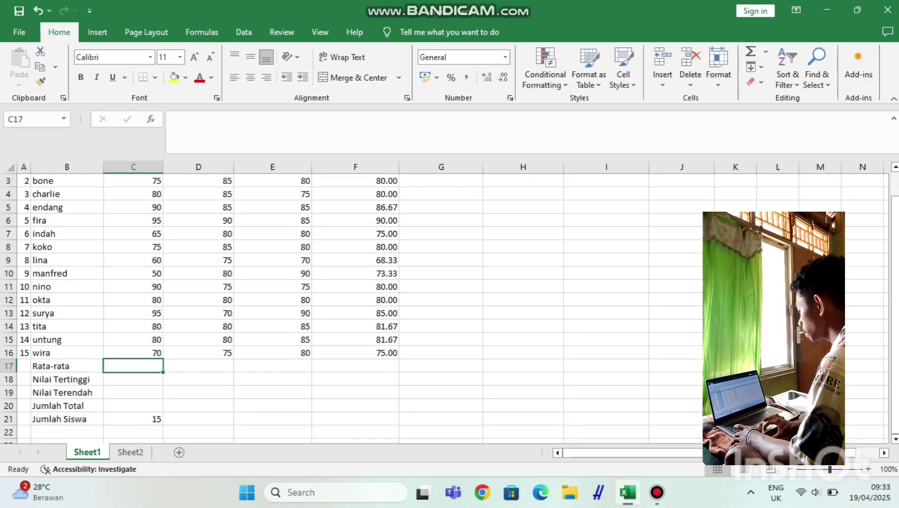
pyautogui.write('=')
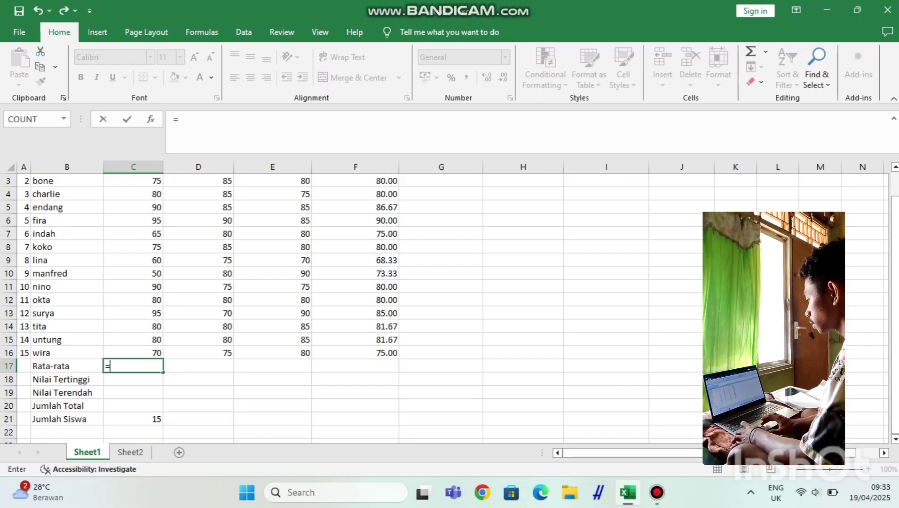
pyautogui.click(63, 118)
pyautogui.press('Down')
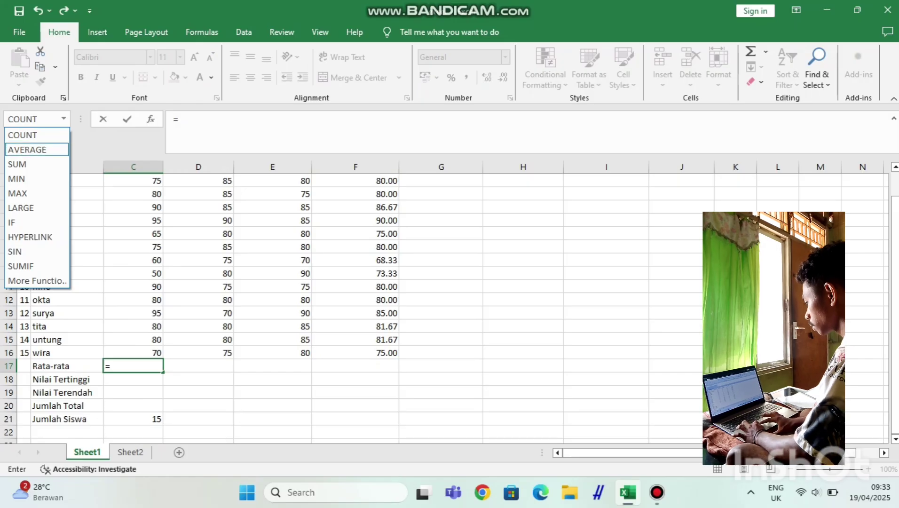
pyautogui.press('Return')
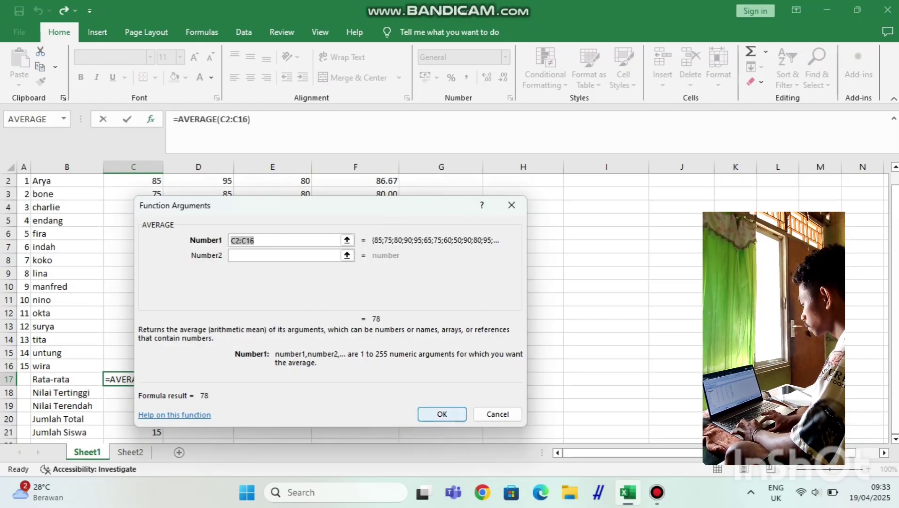
pyautogui.press('Return')
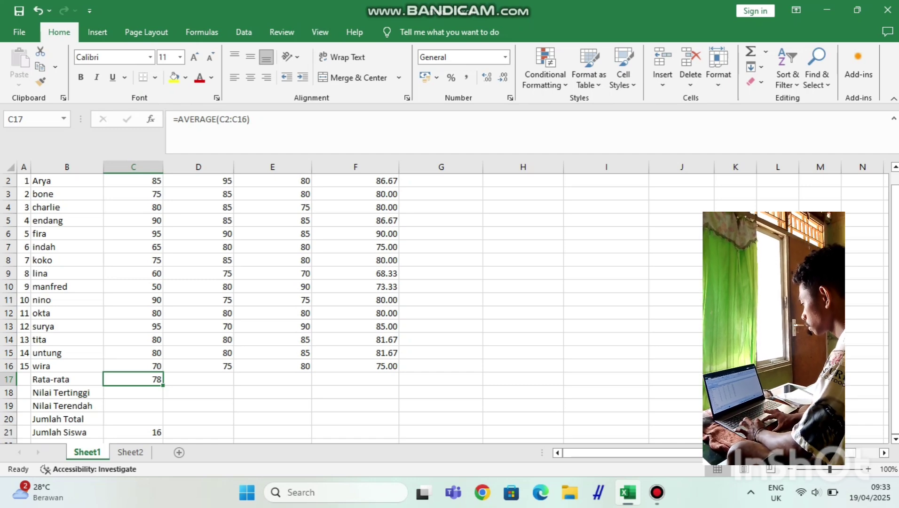
# Find the highest Matematika score in the Nilai Tertinggi cell (C18) with the MAX function over C2:C17.
pyautogui.scroll(1, 330, 306)
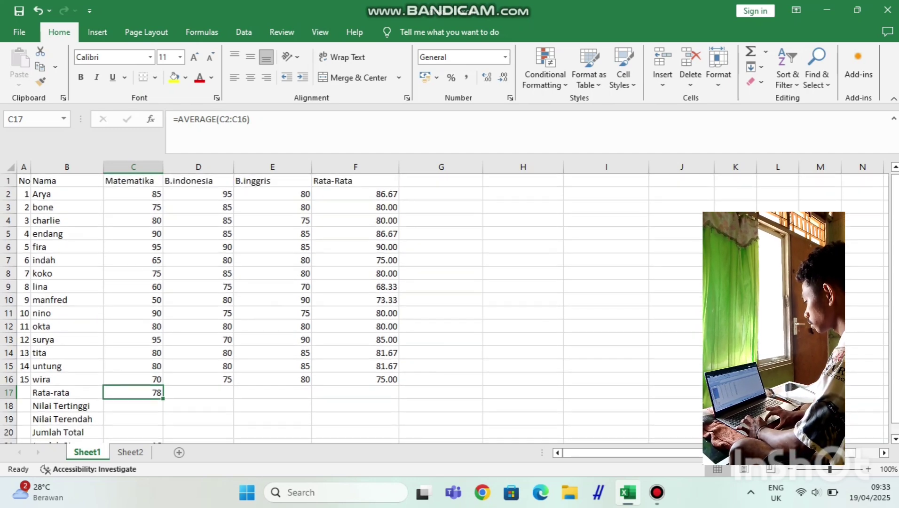
pyautogui.scroll(-1, 329, 306)
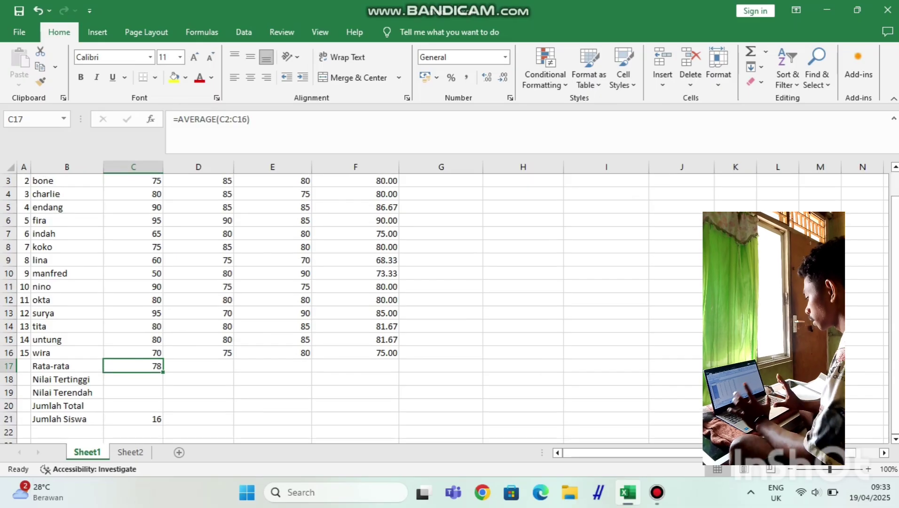
pyautogui.click(134, 379)
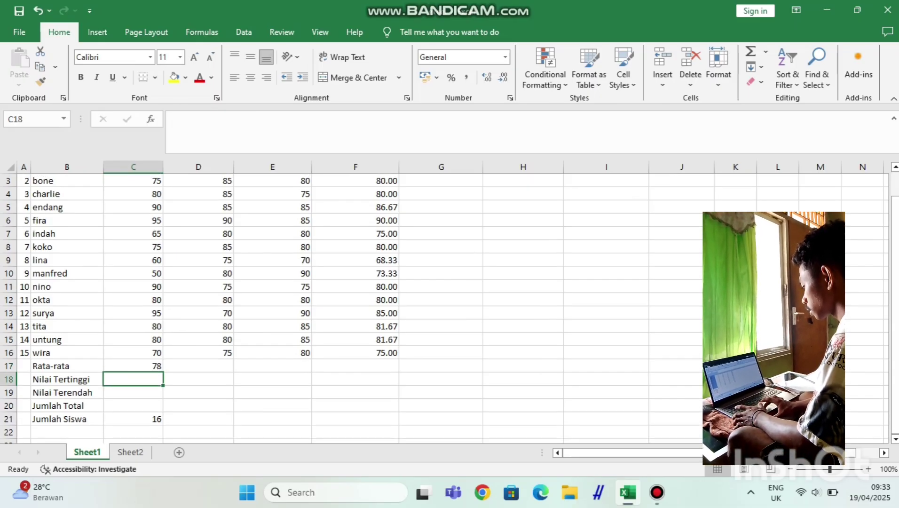
pyautogui.scroll(1, 330, 306)
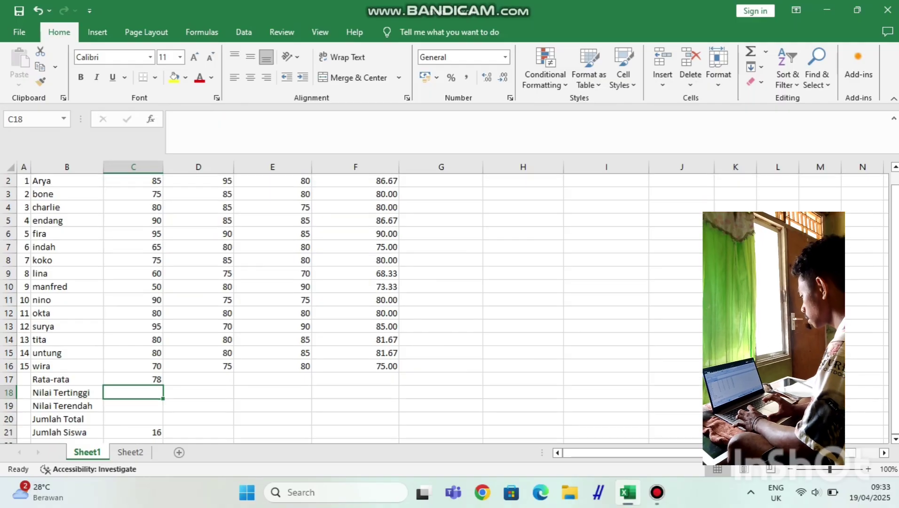
pyautogui.scroll(1, 701, 453)
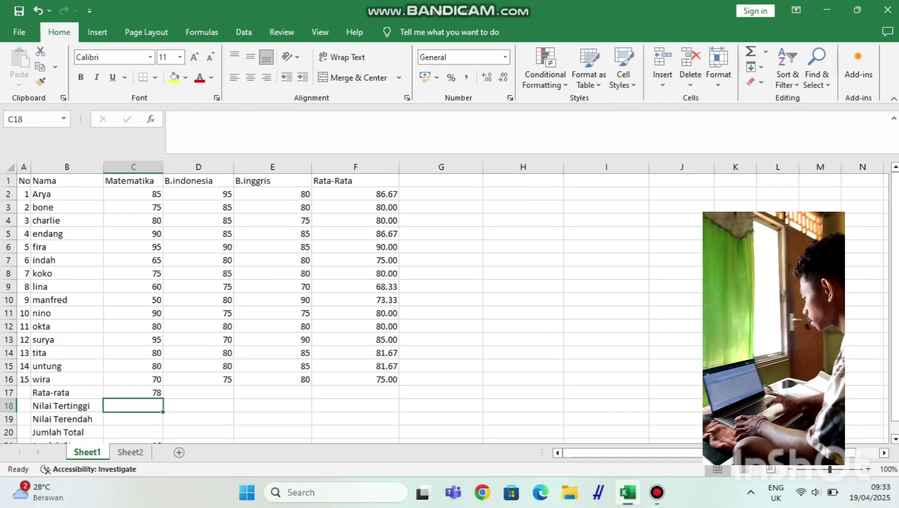
pyautogui.moveTo(133, 193); pyautogui.dragTo(133, 379)
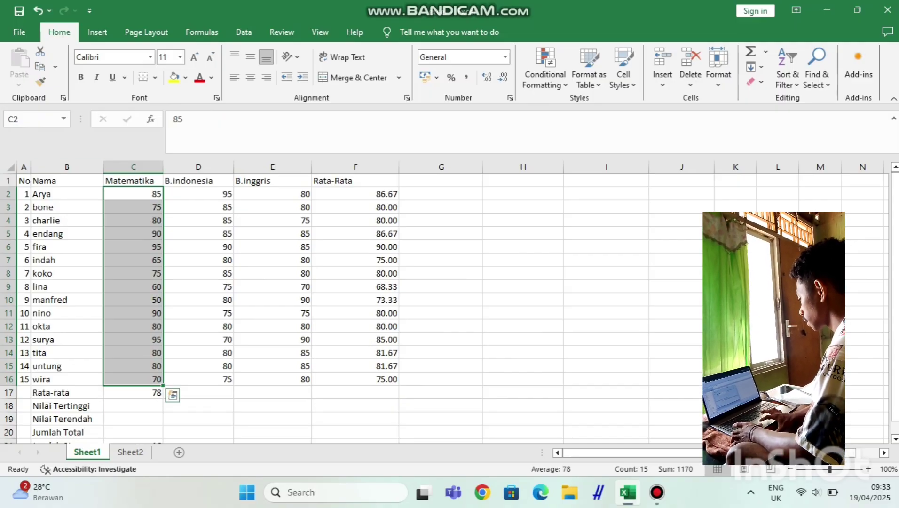
pyautogui.click(133, 406)
pyautogui.write('=')
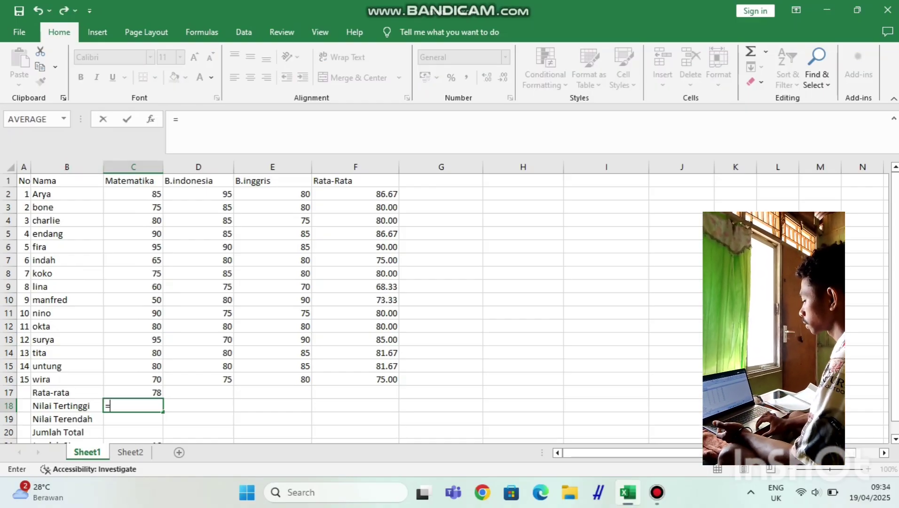
pyautogui.click(63, 119)
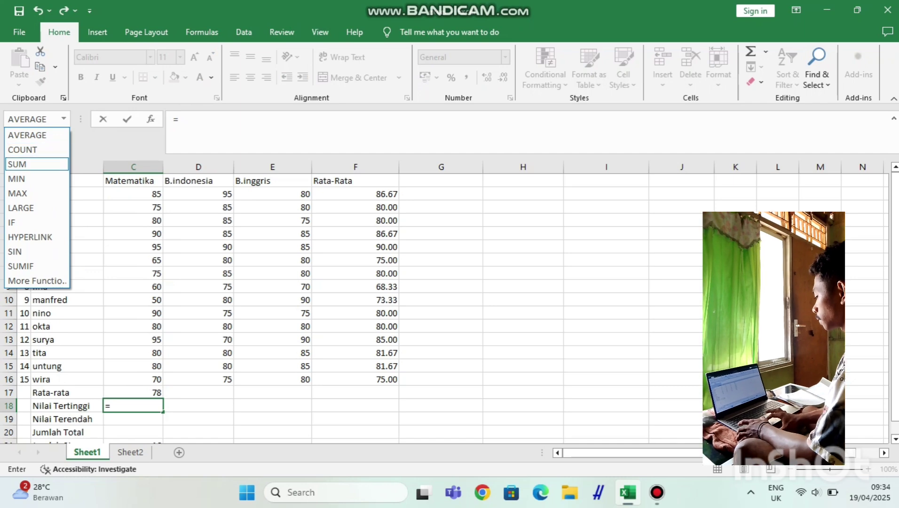
pyautogui.click(37, 193)
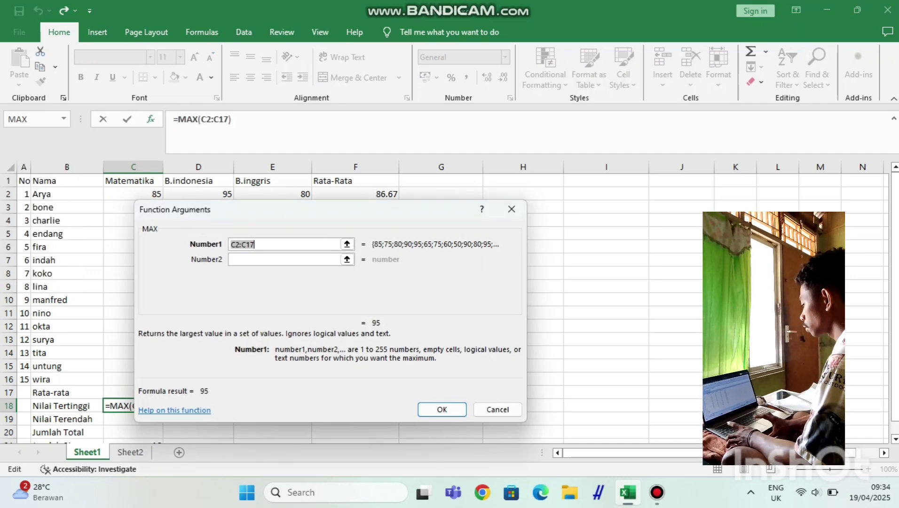
pyautogui.click(442, 409)
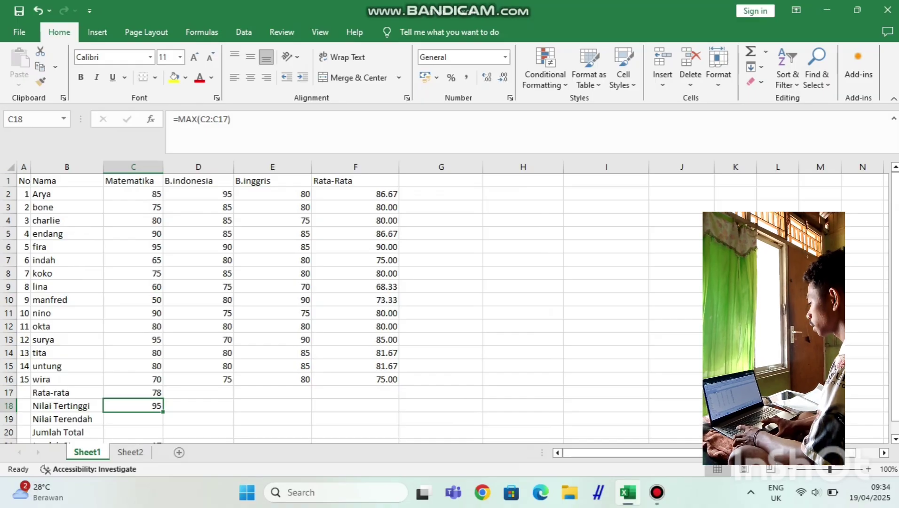
# Find the lowest Matematika score in the Nilai Terendah cell (C19) with the MIN function over C2:C18.
pyautogui.scroll(-1, 329, 306)
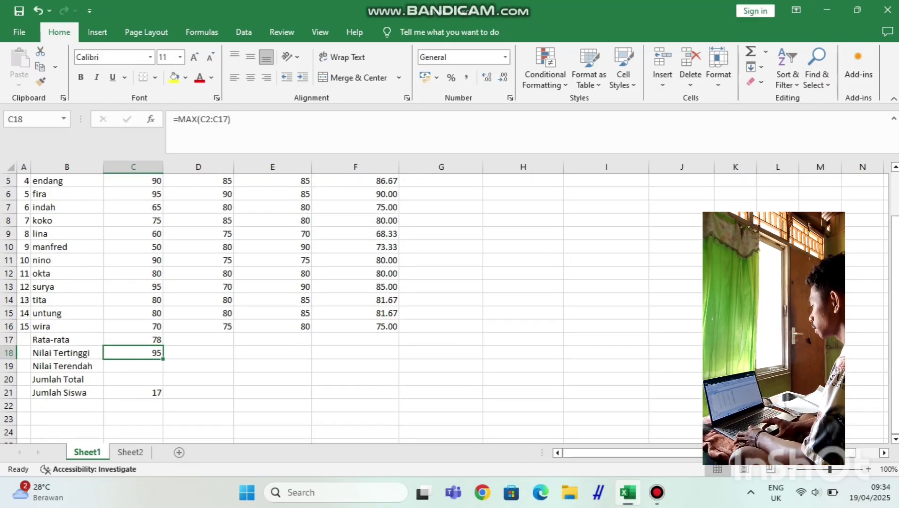
pyautogui.scroll(1, 329, 306)
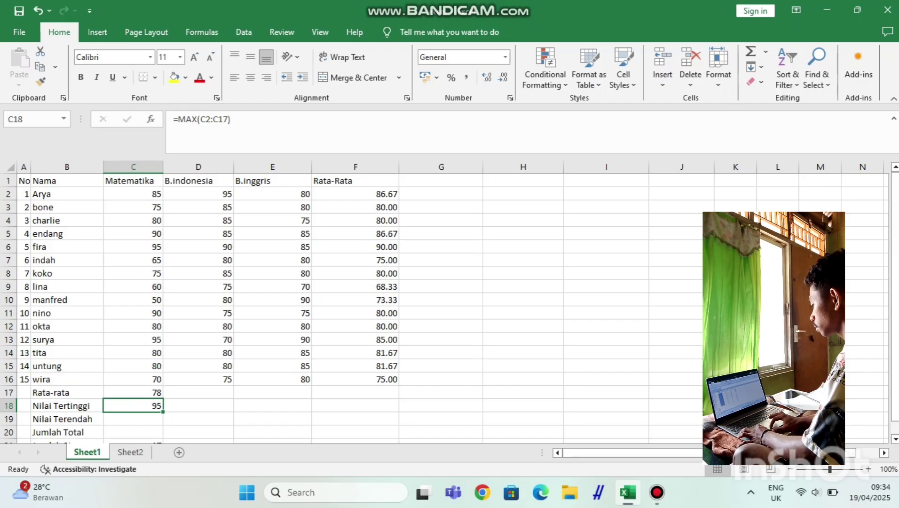
pyautogui.moveTo(133, 194); pyautogui.dragTo(133, 379)
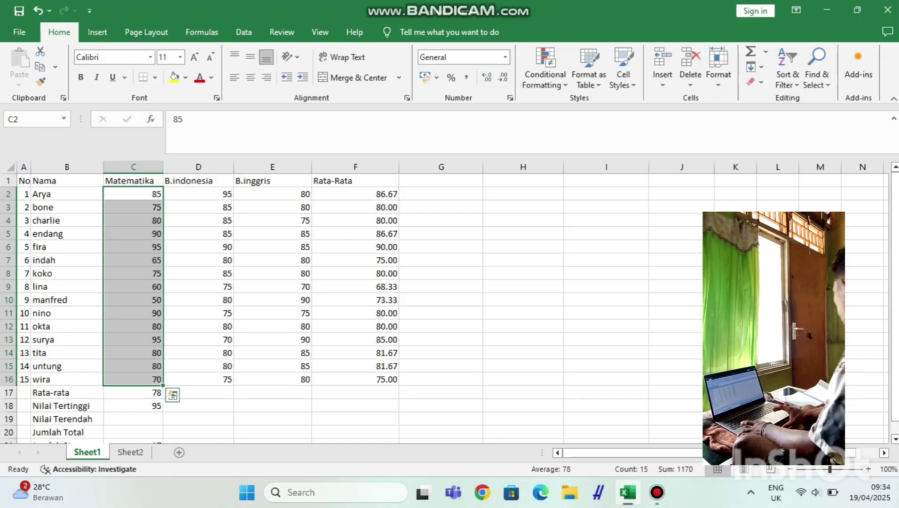
pyautogui.click(133, 418)
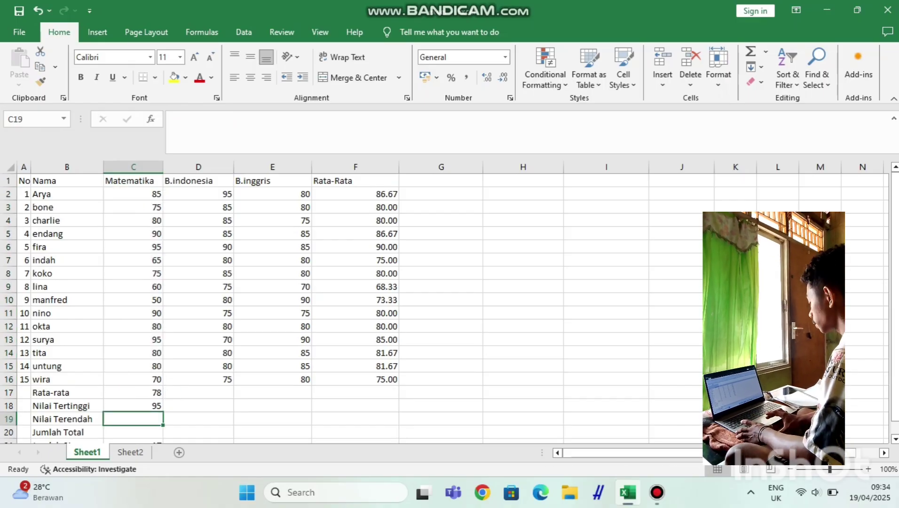
pyautogui.write('=')
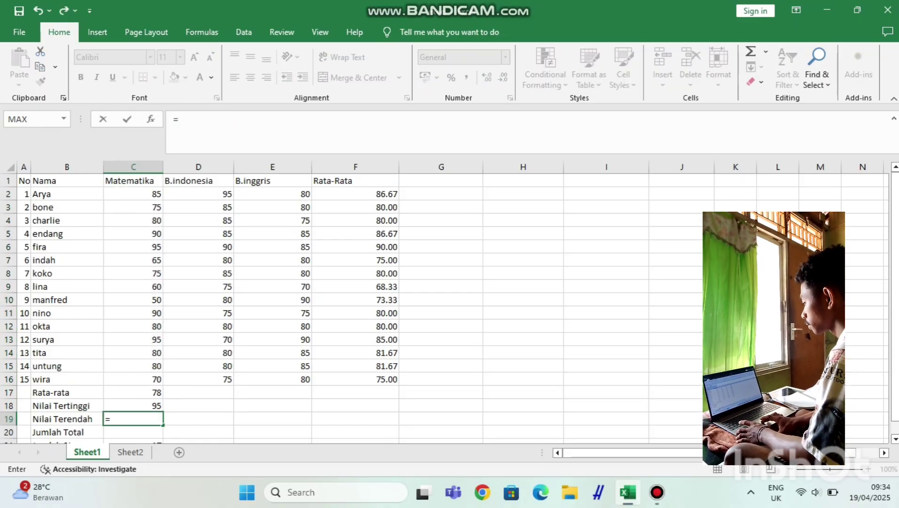
pyautogui.click(63, 119)
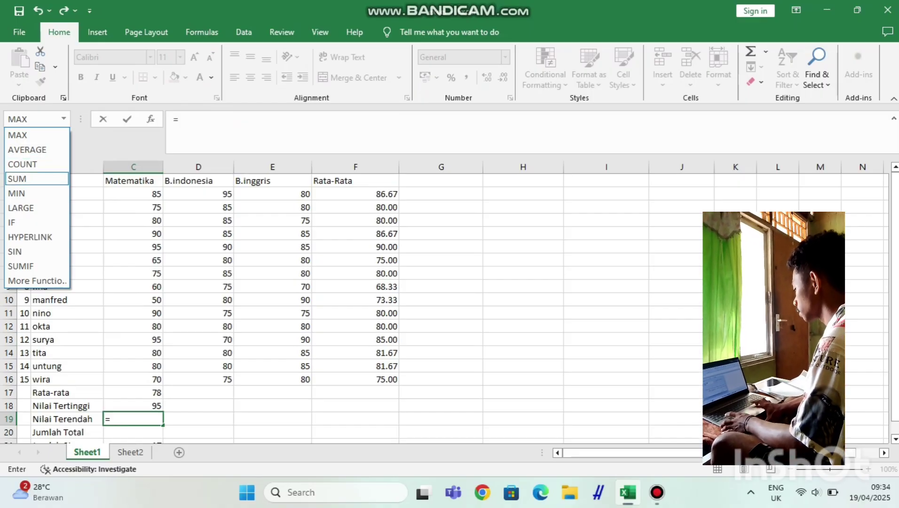
pyautogui.click(19, 193)
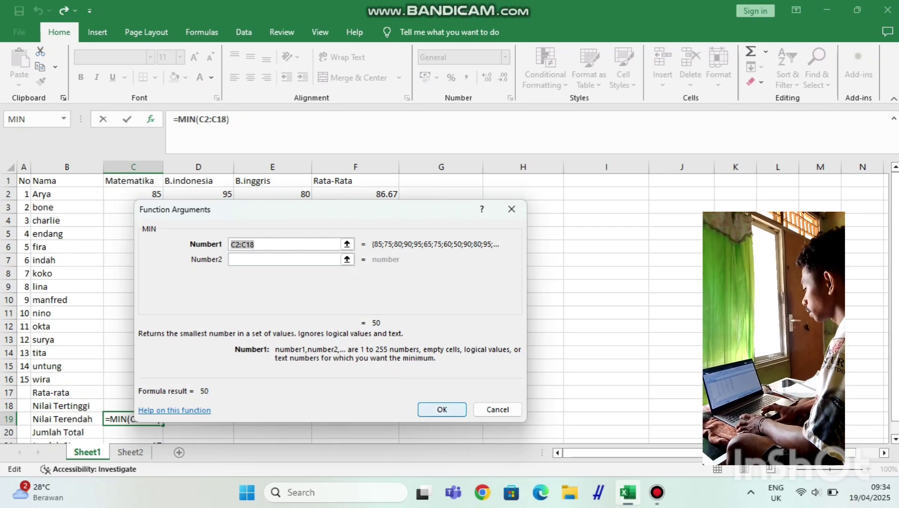
pyautogui.press('Return')
# Total the Matematika column in the Jumlah Total cell (C20) with the SUM function over C2:C19.
pyautogui.scroll(-3, 358, 306)
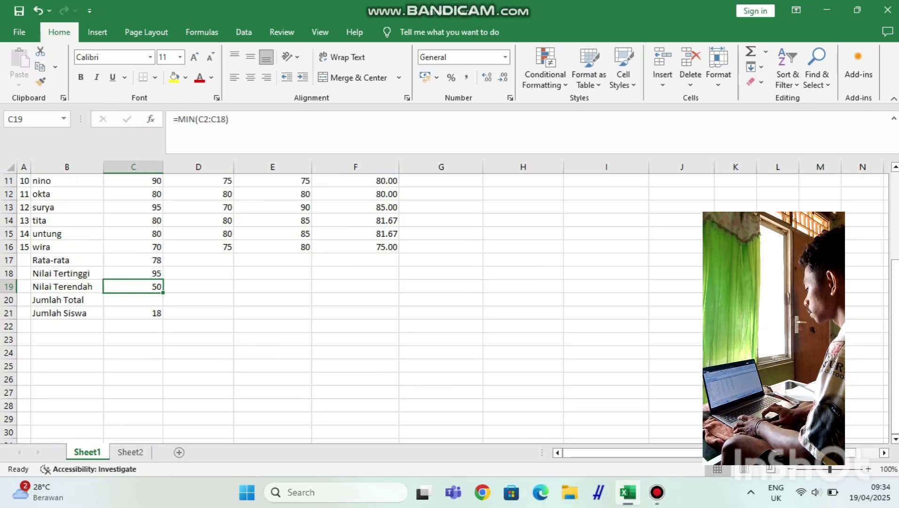
pyautogui.click(133, 300)
pyautogui.scroll(3, 357, 306)
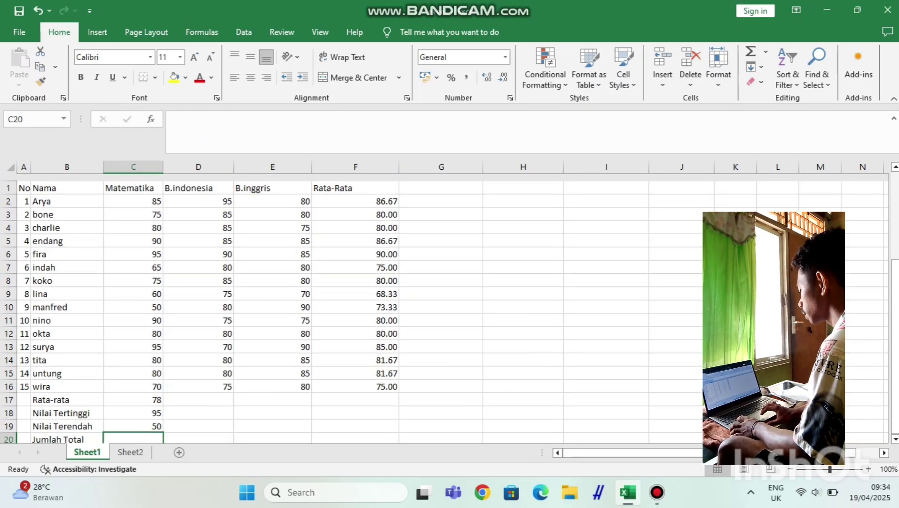
pyautogui.moveTo(133, 194); pyautogui.dragTo(133, 379)
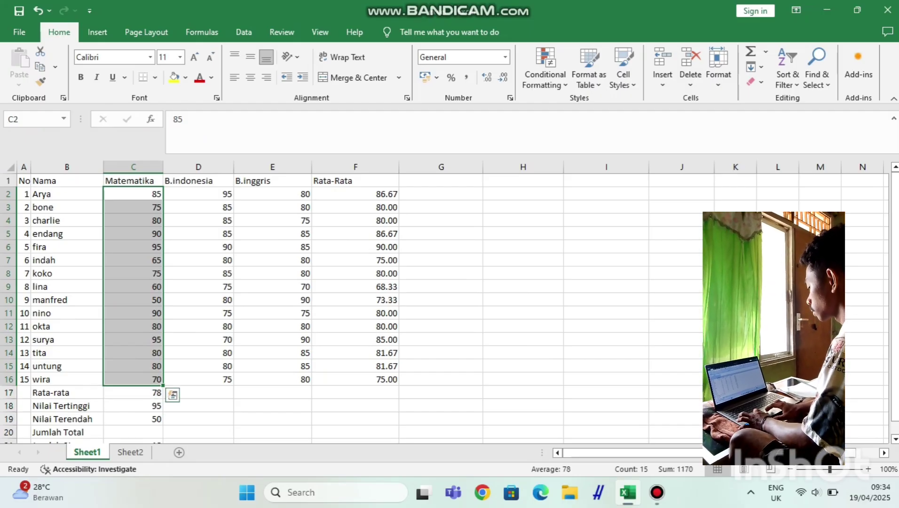
pyautogui.scroll(-2, 329, 306)
pyautogui.click(133, 365)
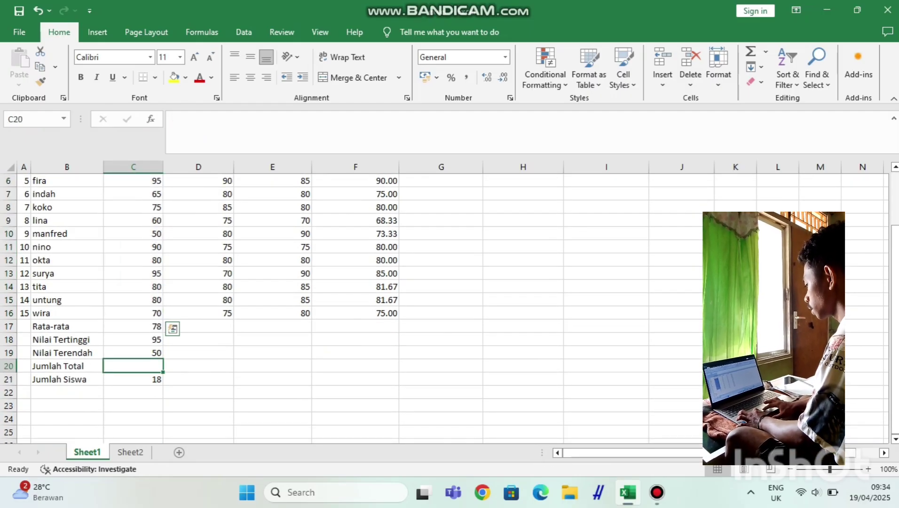
pyautogui.write('=')
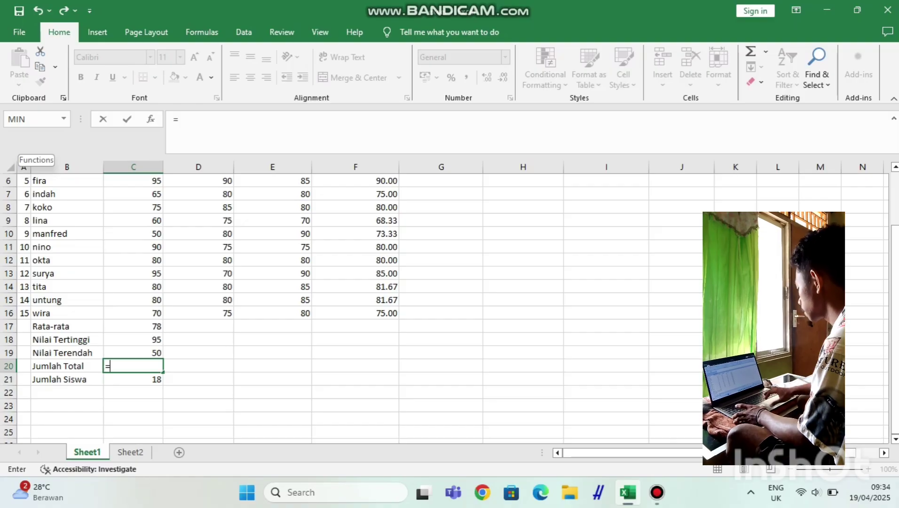
pyautogui.click(63, 119)
pyautogui.press('Down')
pyautogui.press('Down')
pyautogui.press('Down')
pyautogui.press('Down')
pyautogui.press('Down')
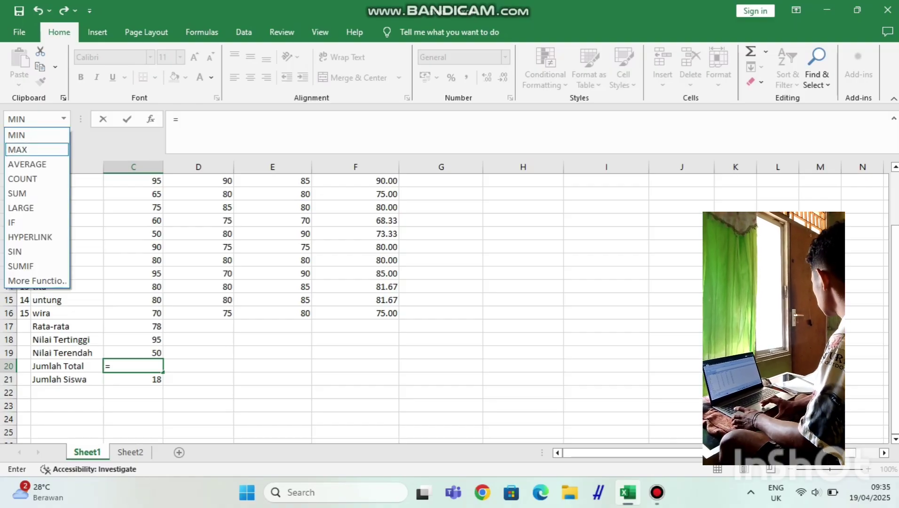
pyautogui.press('Up')
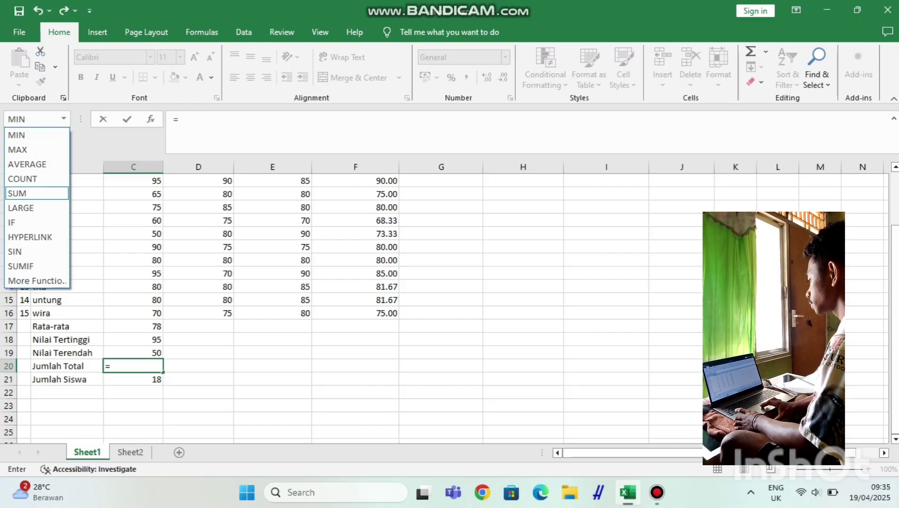
pyautogui.press('Return')
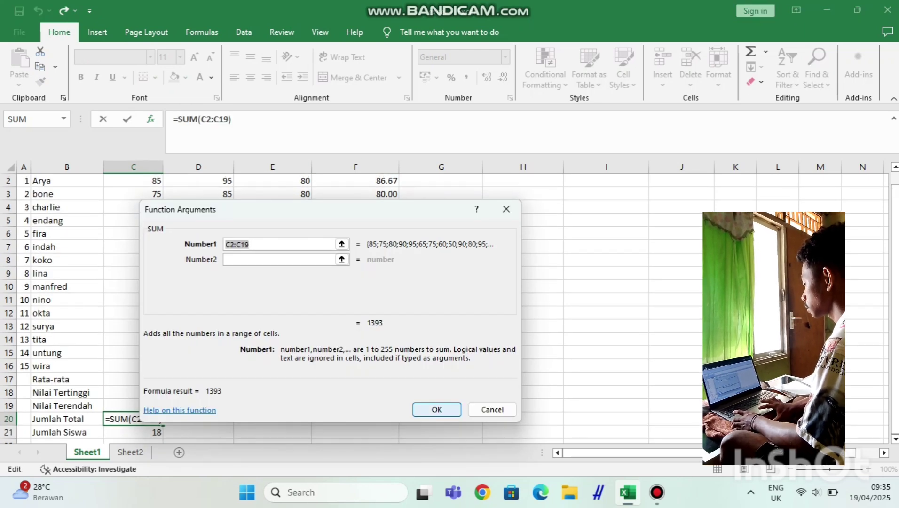
pyautogui.click(437, 410)
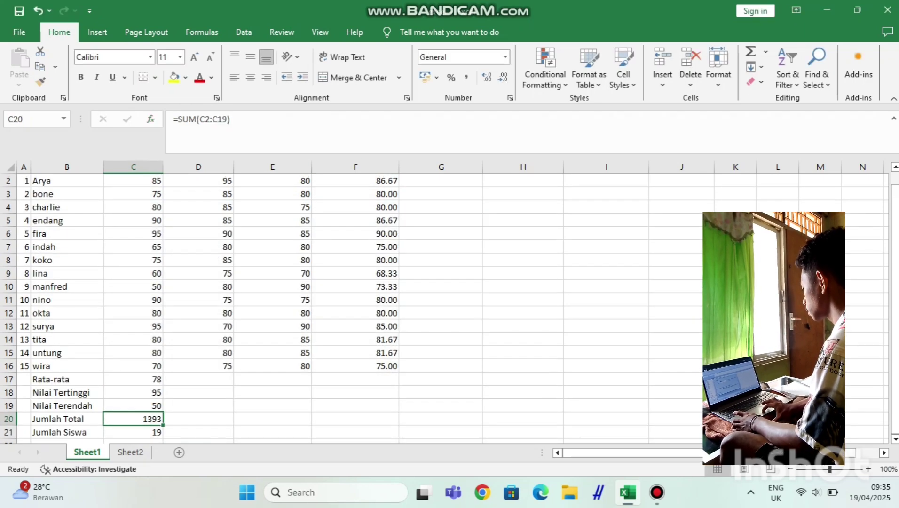
# Calculate the B.indonesia average in the Rata-rata cell (D17) with the AVERAGE function over D2:D16.
pyautogui.scroll(-1, 357, 306)
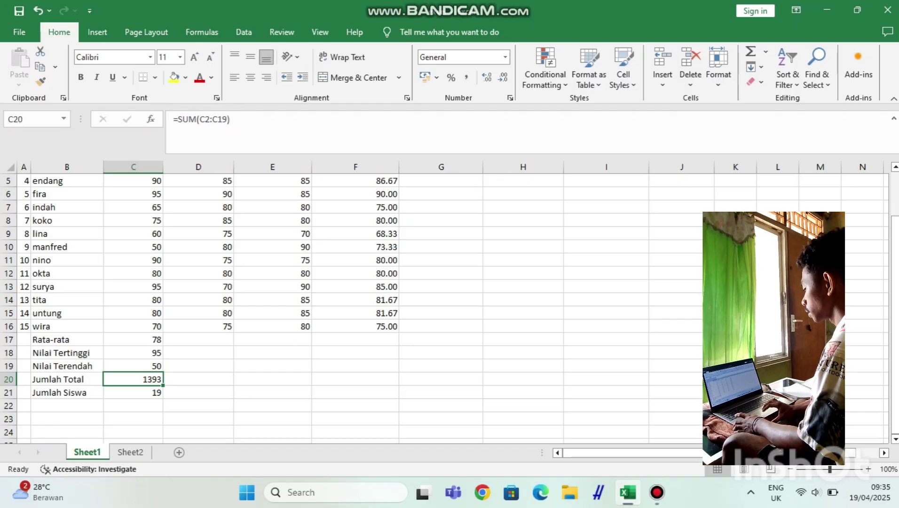
pyautogui.scroll(1, 357, 305)
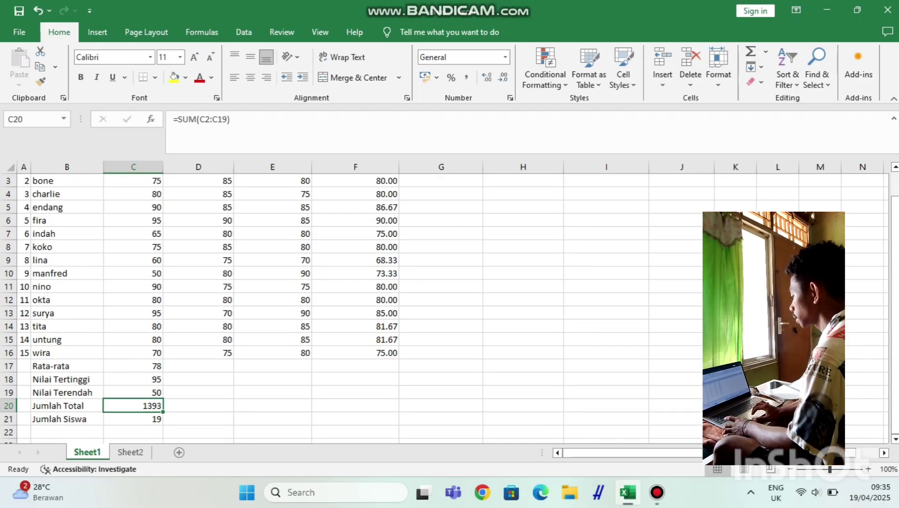
pyautogui.click(198, 366)
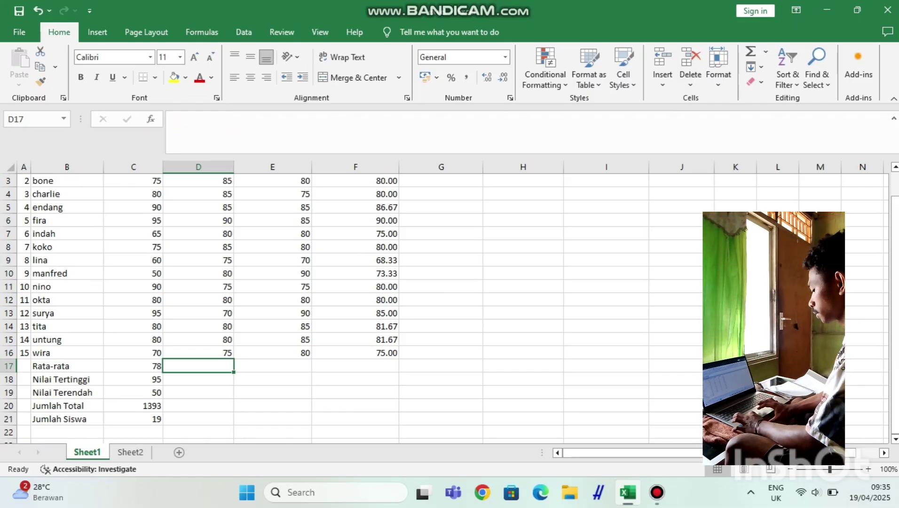
pyautogui.scroll(1, 358, 306)
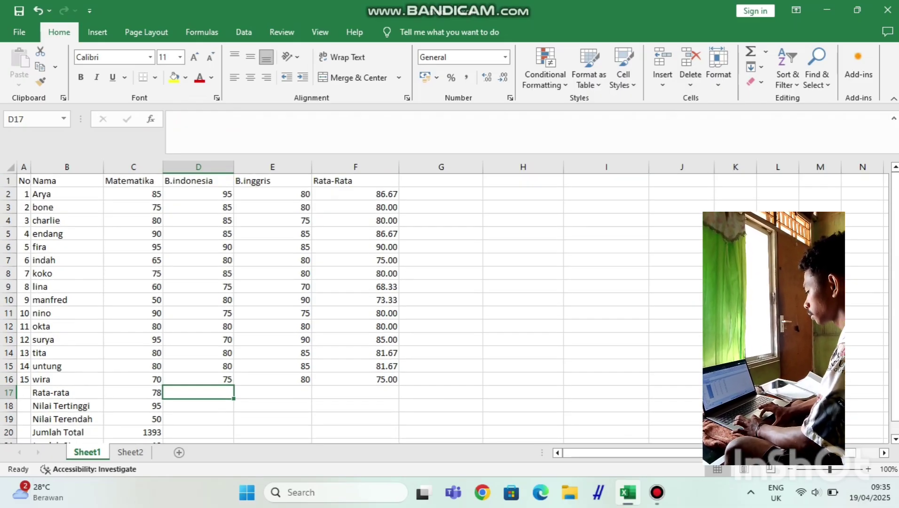
pyautogui.moveTo(198, 193); pyautogui.dragTo(198, 379)
pyautogui.click(198, 393)
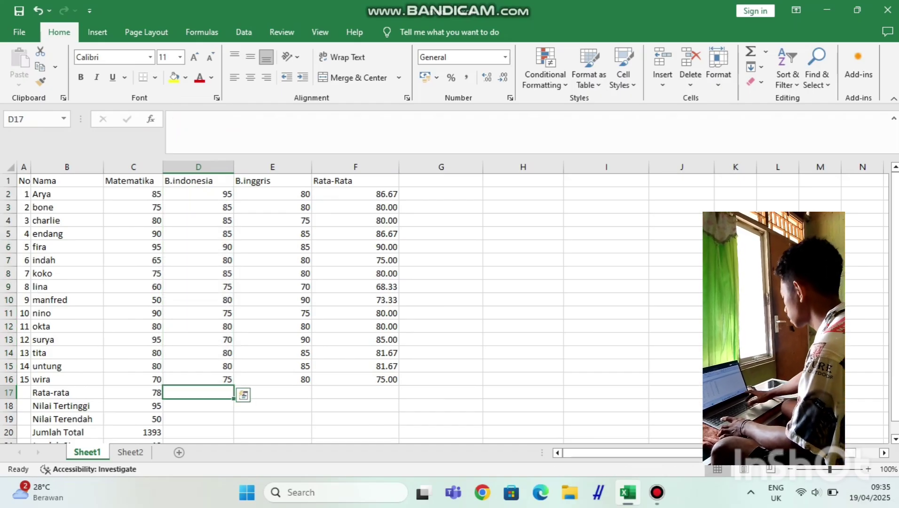
pyautogui.write('=')
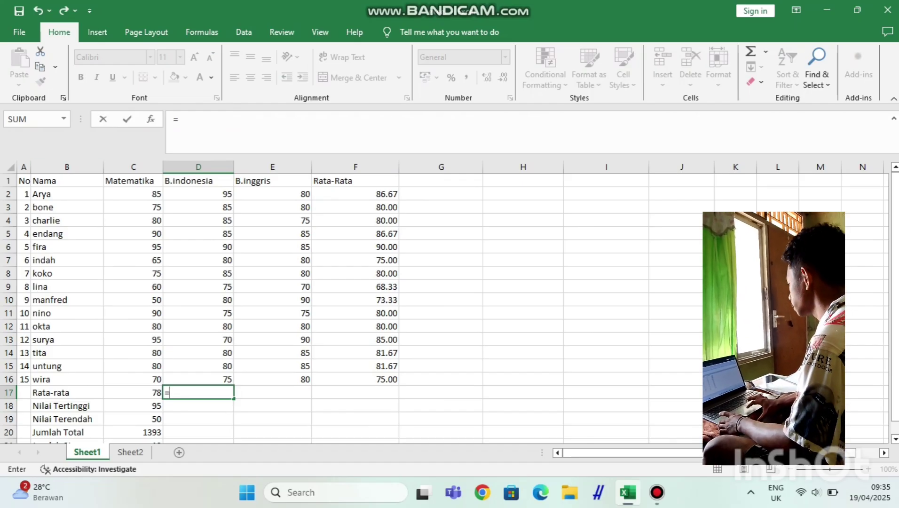
pyautogui.click(63, 119)
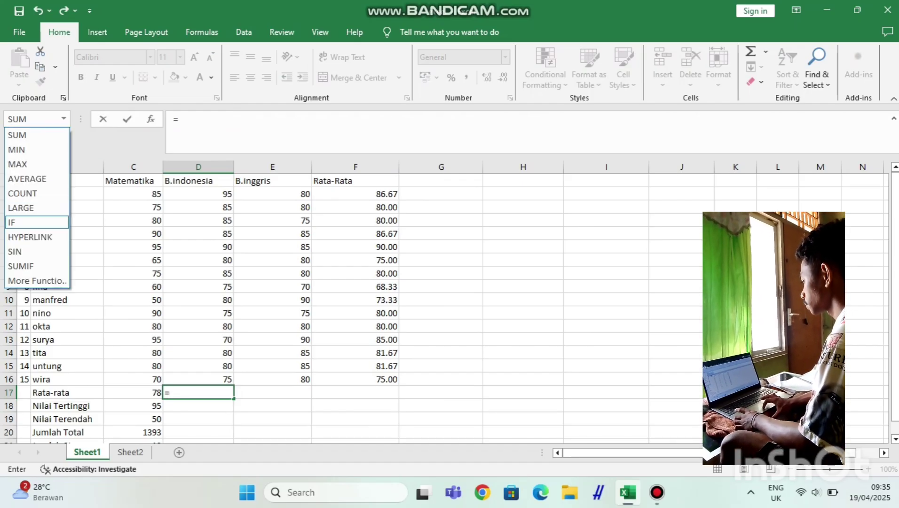
pyautogui.click(32, 179)
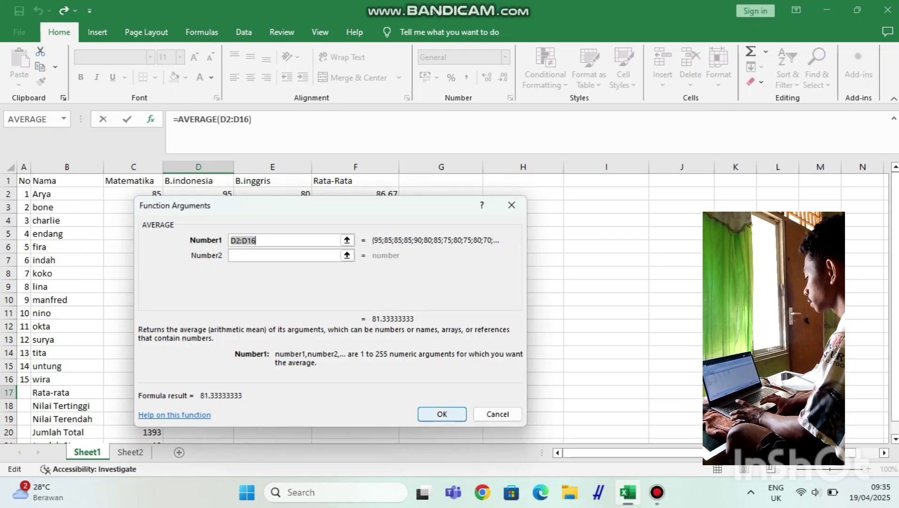
pyautogui.press('Return')
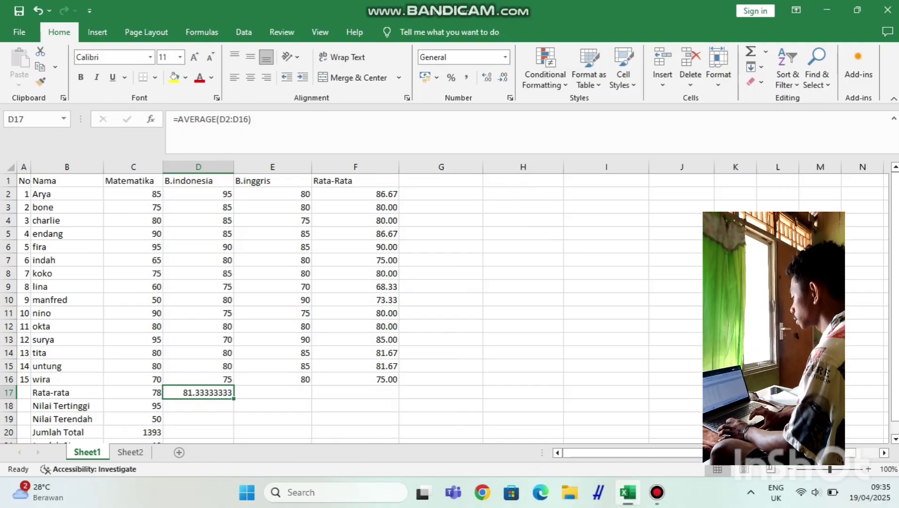
# Reduce the B.indonesia average in D17 to one decimal place.
pyautogui.scroll(-1, 329, 306)
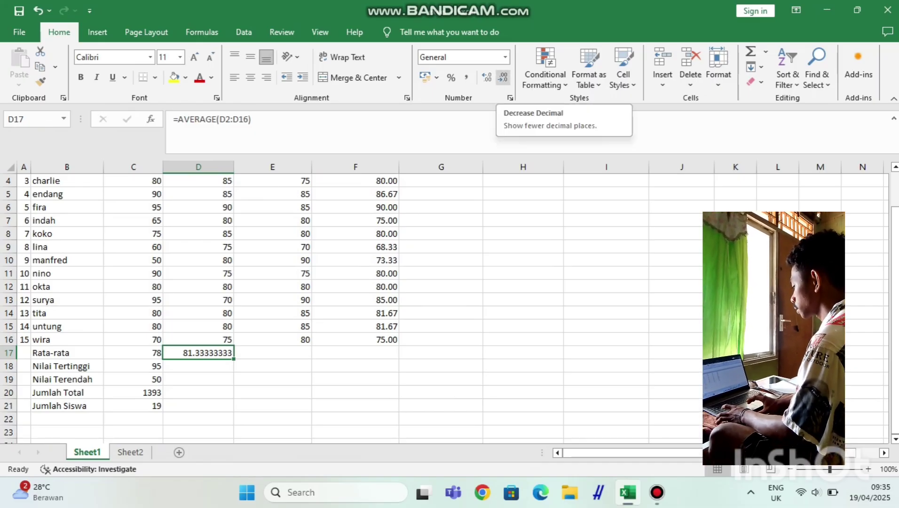
pyautogui.click(502, 77)
pyautogui.click(503, 77)
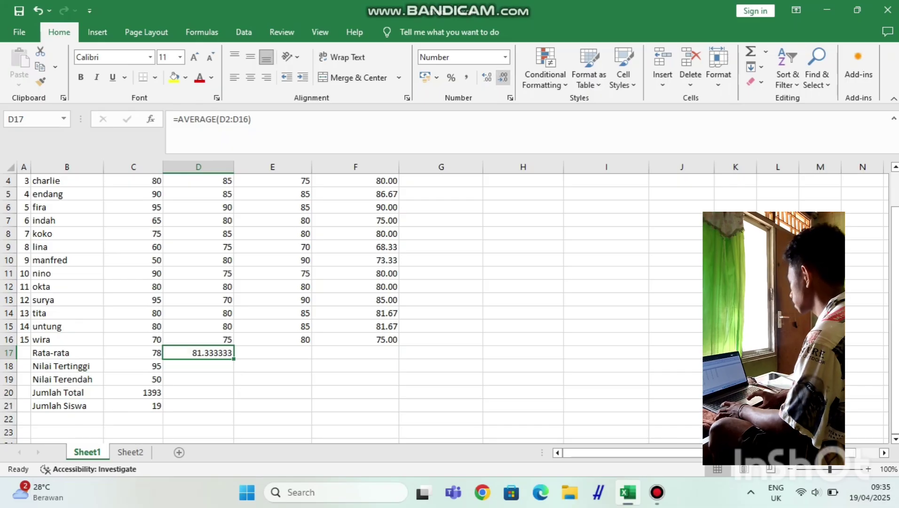
pyautogui.click(502, 76)
pyautogui.click(503, 77)
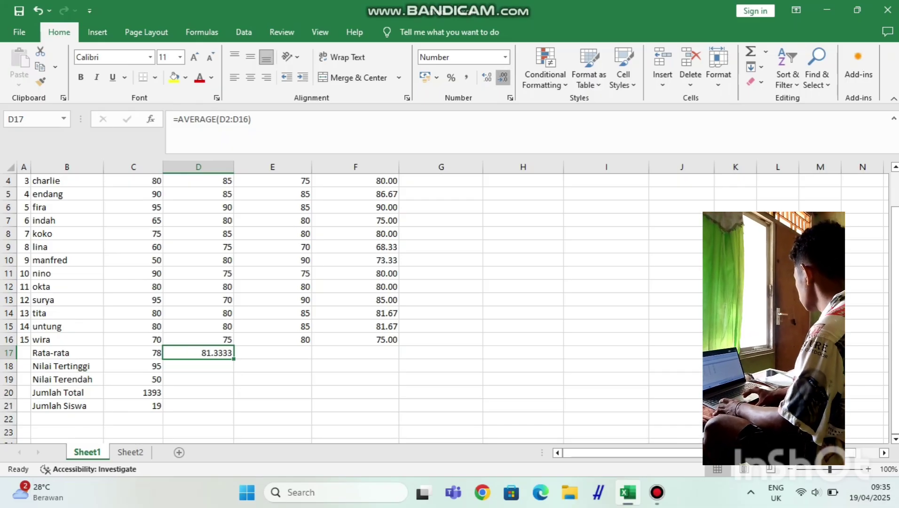
pyautogui.click(503, 76)
pyautogui.click(502, 77)
pyautogui.click(502, 76)
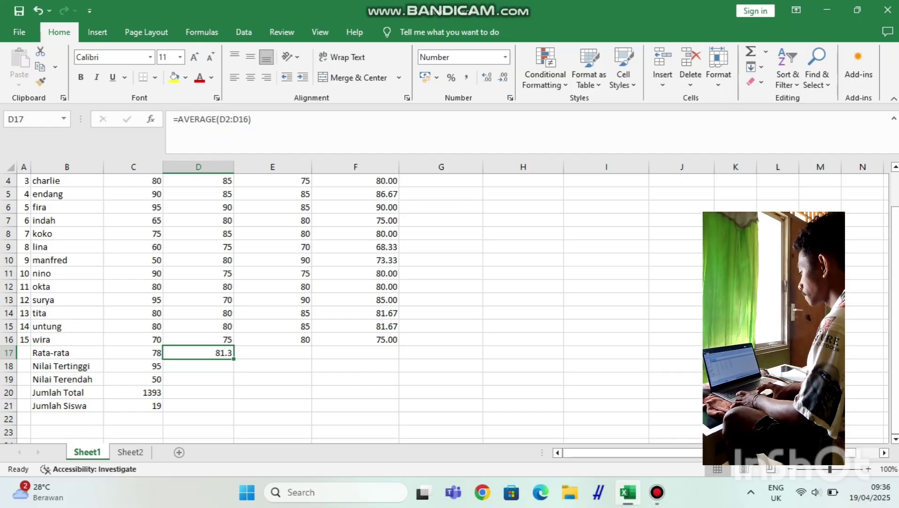
# Find the highest B.indonesia score in the Nilai Tertinggi cell (D18) with the MAX function over D2:D17.
pyautogui.click(198, 366)
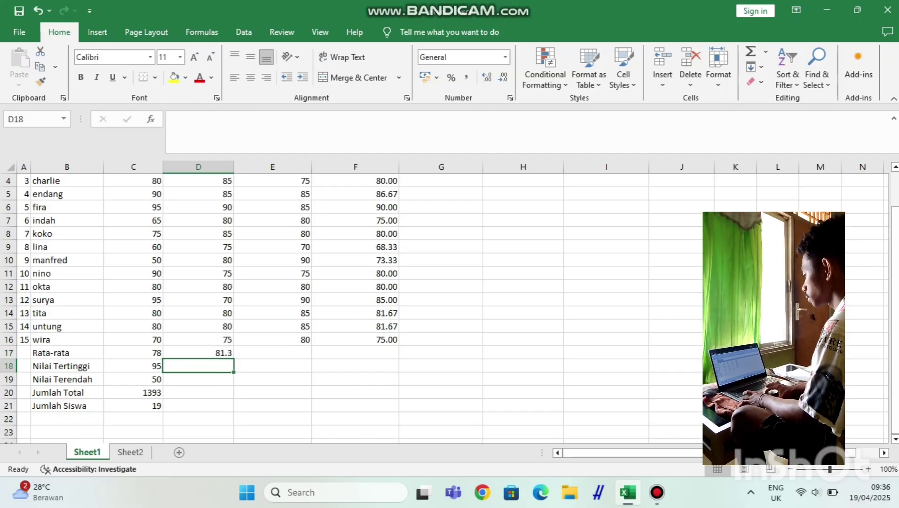
pyautogui.scroll(1, 330, 306)
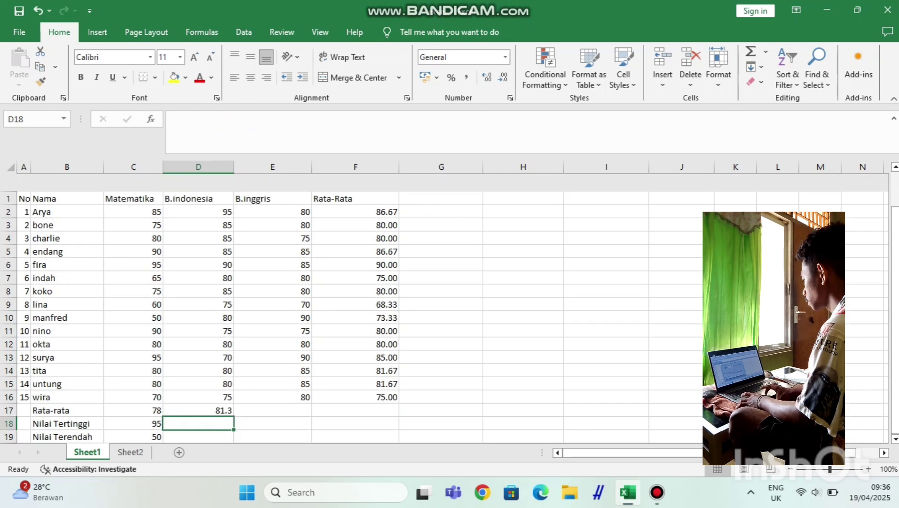
pyautogui.moveTo(198, 193); pyautogui.dragTo(198, 379)
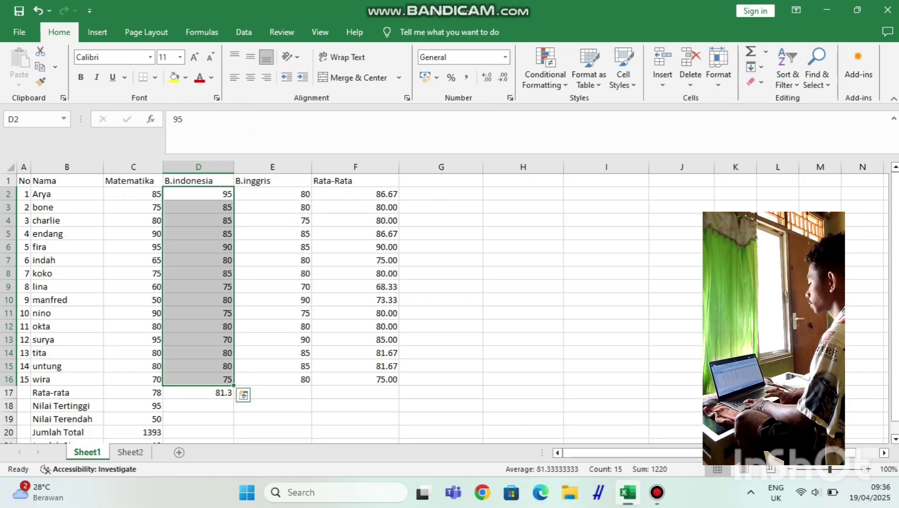
pyautogui.click(198, 406)
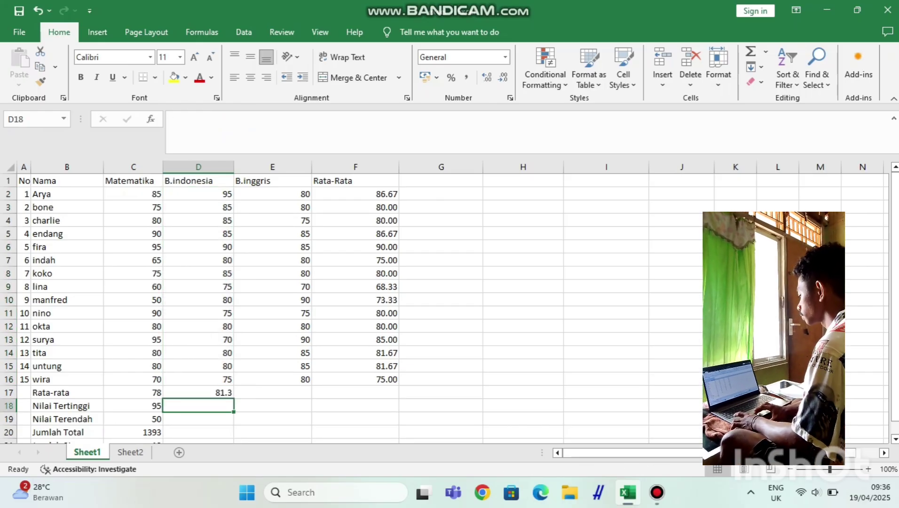
pyautogui.write('=')
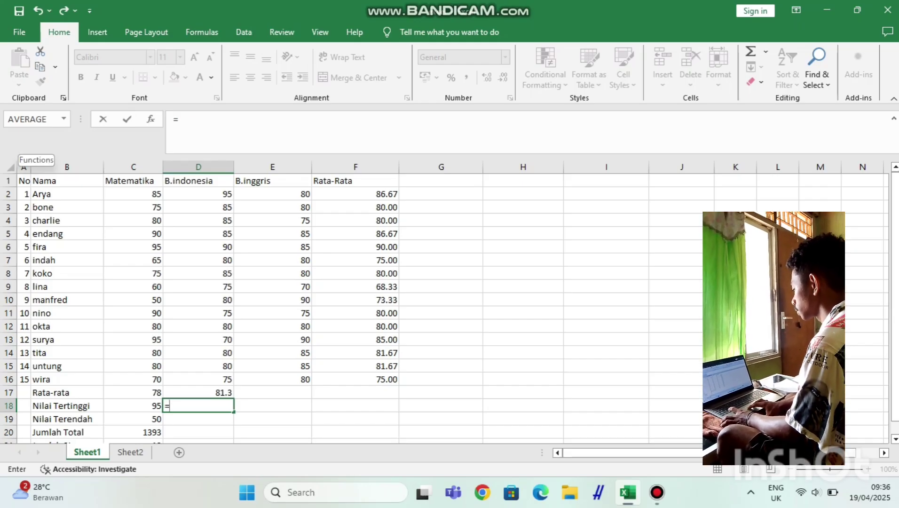
pyautogui.click(63, 119)
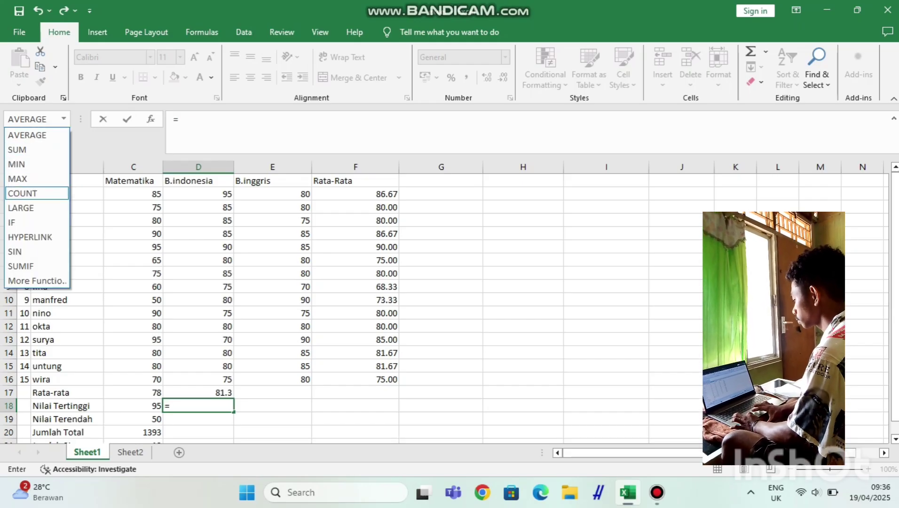
pyautogui.press('Up')
pyautogui.press('Return')
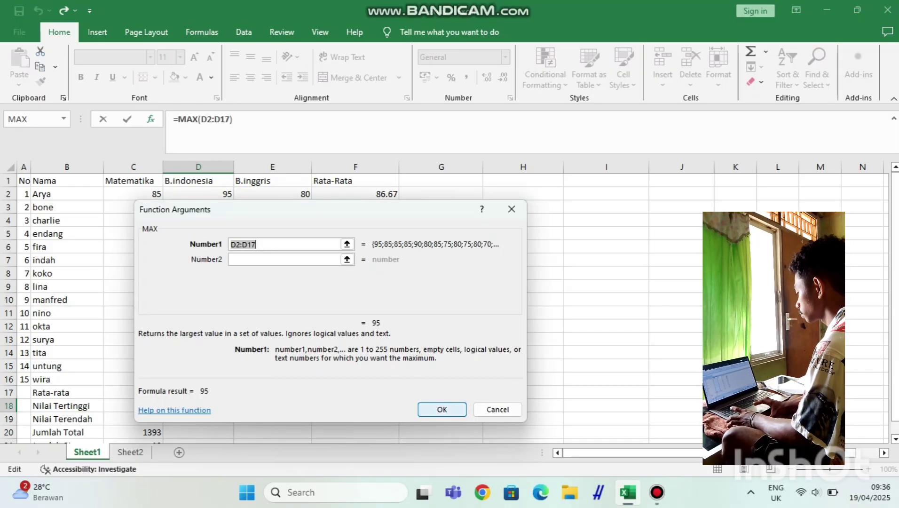
pyautogui.click(442, 409)
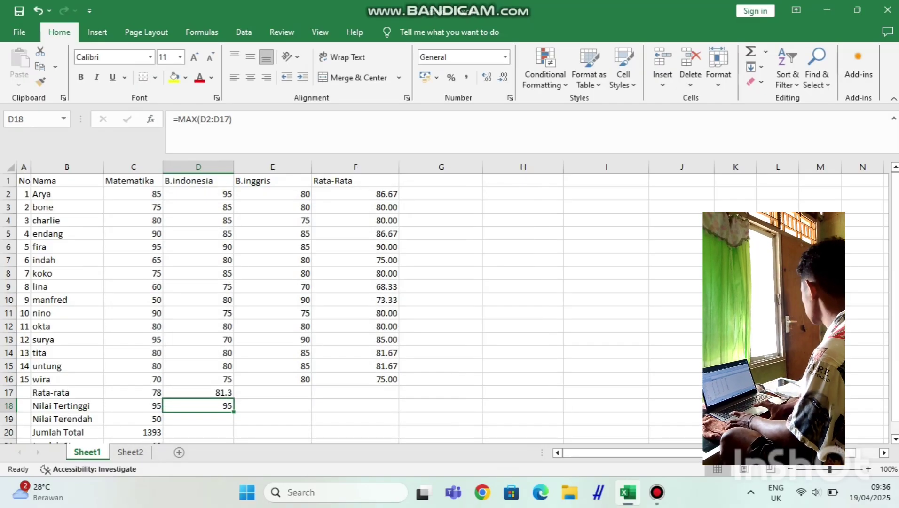
# Find the lowest B.indonesia score in the Nilai Terendah cell (D19) with the MIN function over D2:D18.
pyautogui.click(198, 418)
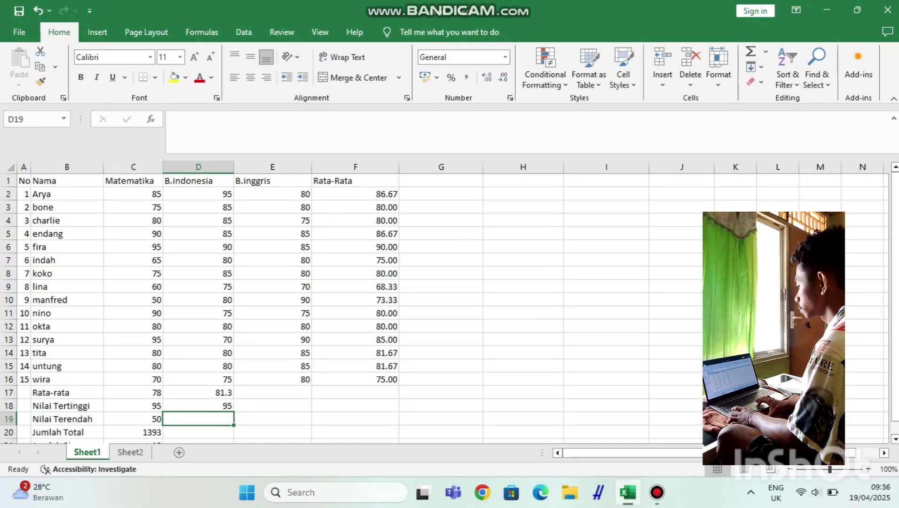
pyautogui.moveTo(198, 194); pyautogui.dragTo(198, 379)
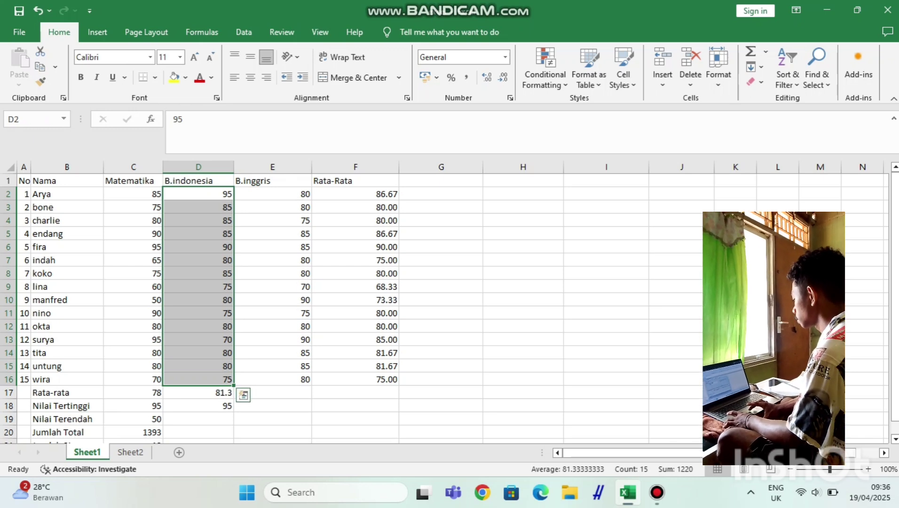
pyautogui.click(197, 419)
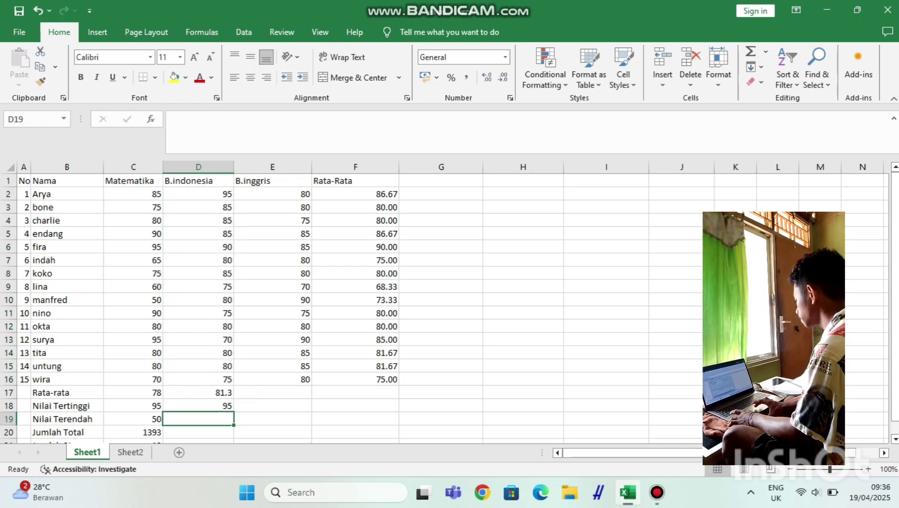
pyautogui.write('=')
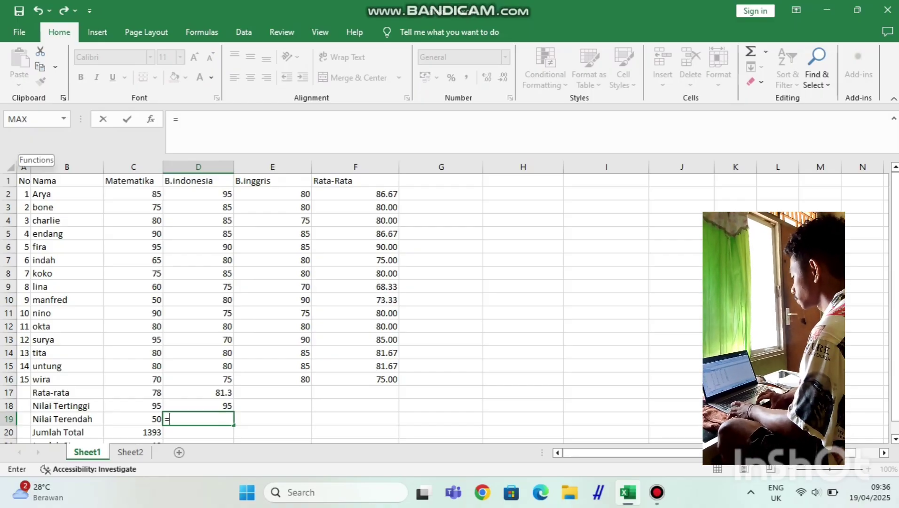
pyautogui.click(63, 119)
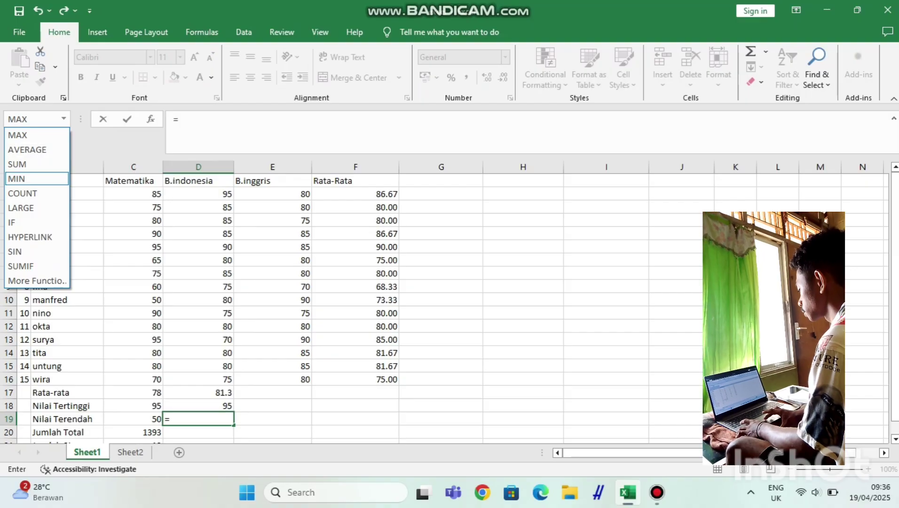
pyautogui.click(29, 178)
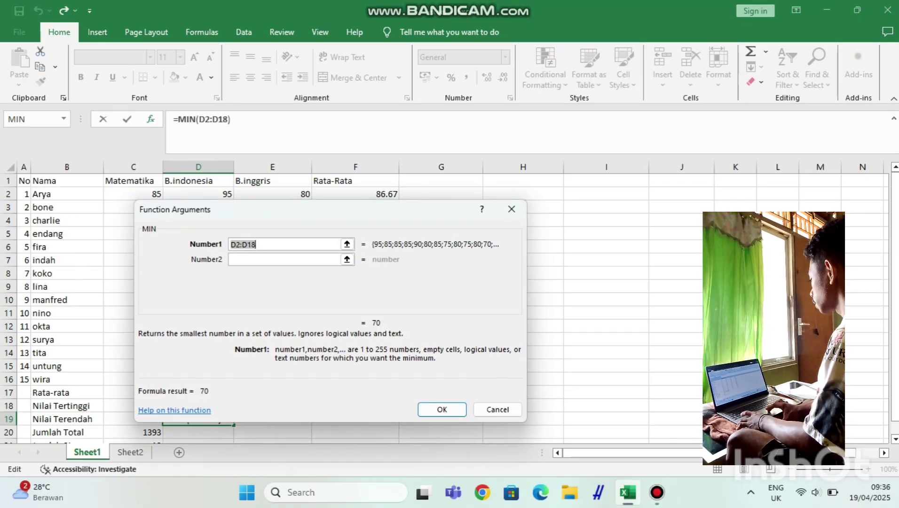
pyautogui.click(442, 409)
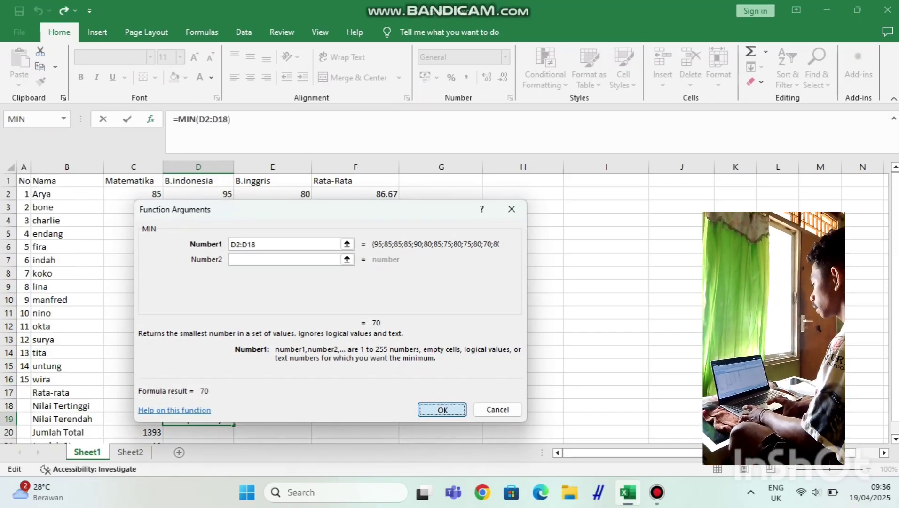
# Total the B.indonesia column in the Jumlah Total cell (D20) with the SUM function over D2:D19.
pyautogui.scroll(-3, 442, 306)
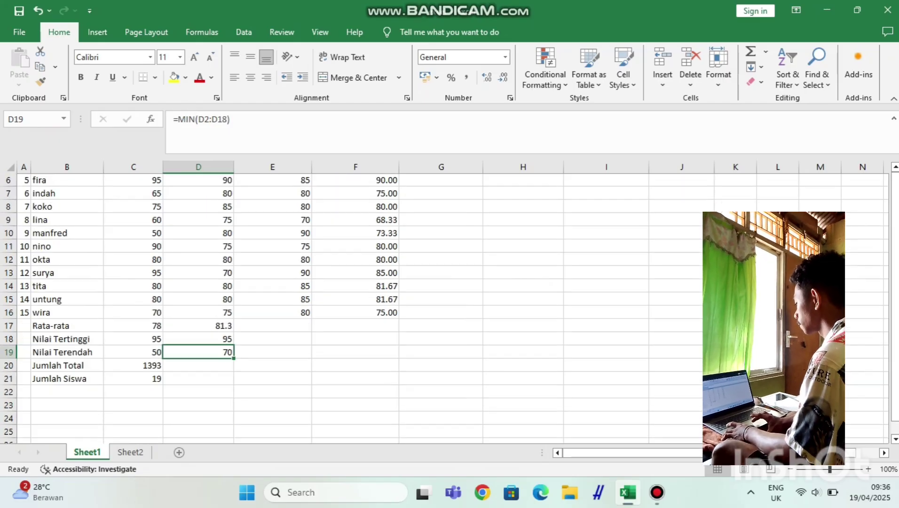
pyautogui.click(199, 326)
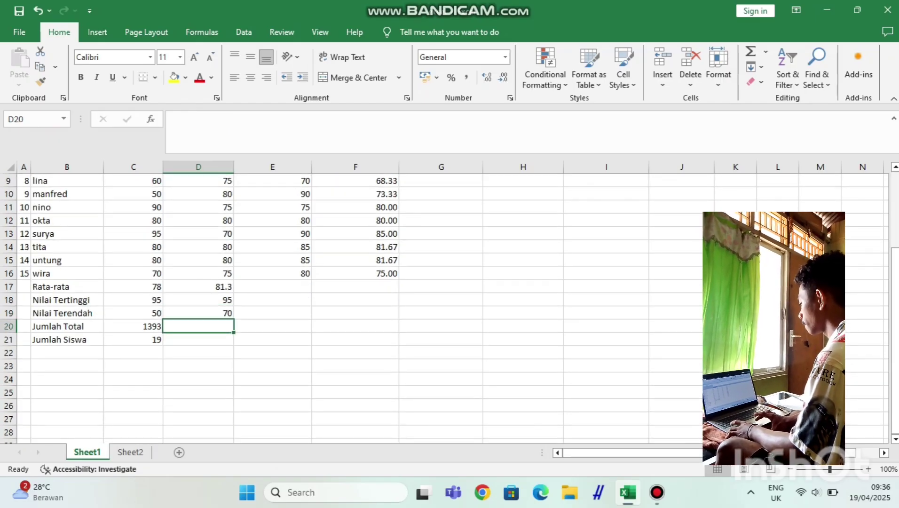
pyautogui.scroll(3, 441, 306)
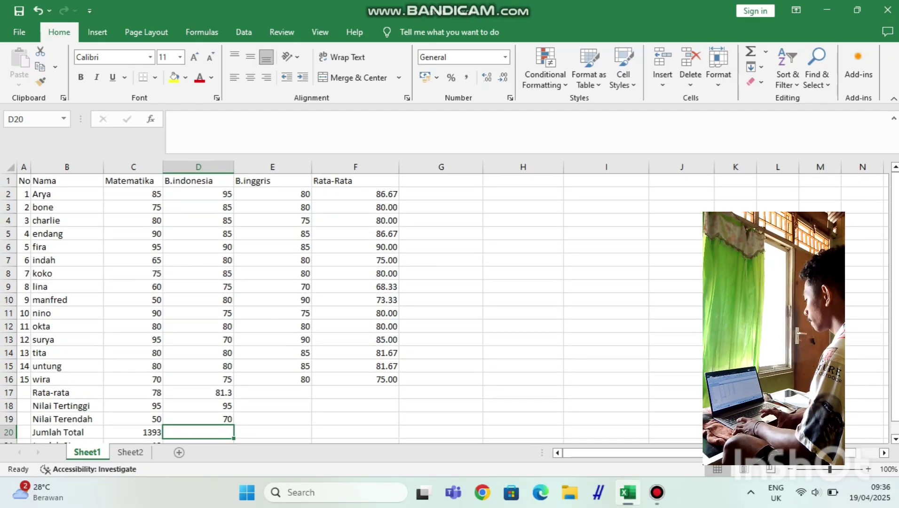
pyautogui.moveTo(199, 194); pyautogui.dragTo(199, 379)
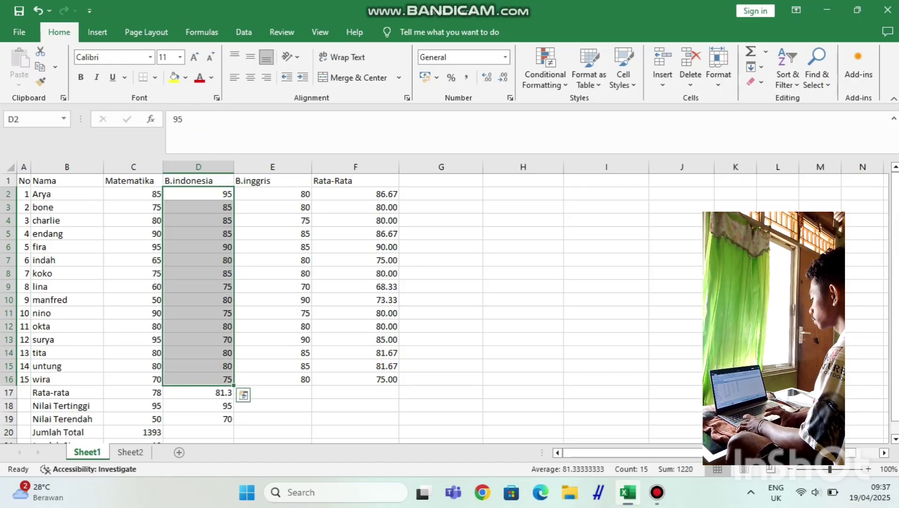
pyautogui.click(198, 432)
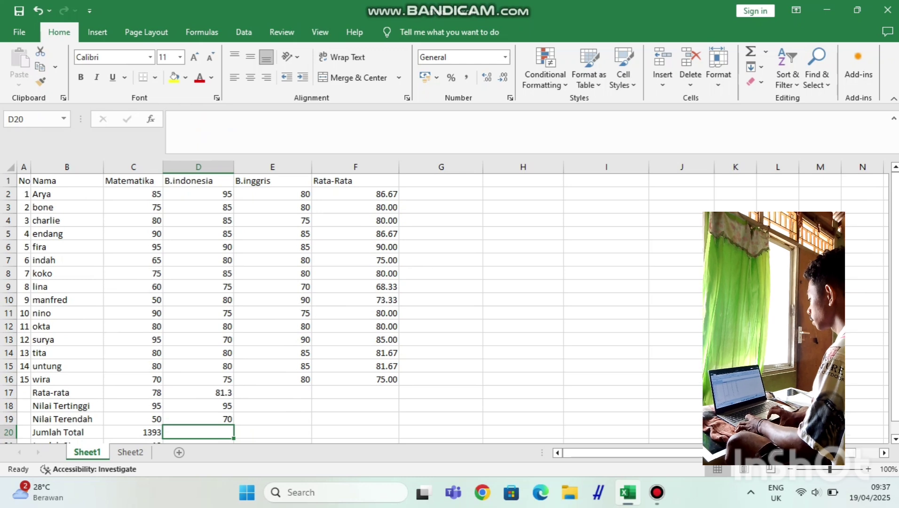
pyautogui.write('=')
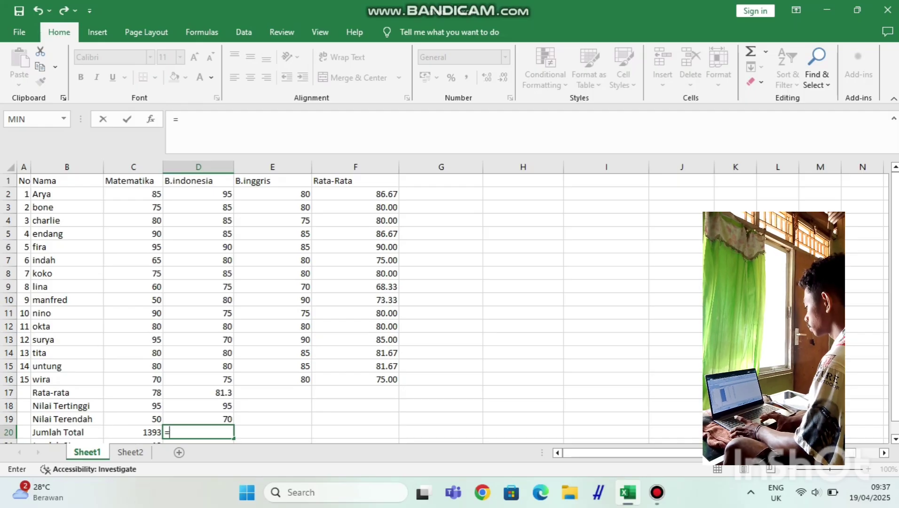
pyautogui.click(64, 119)
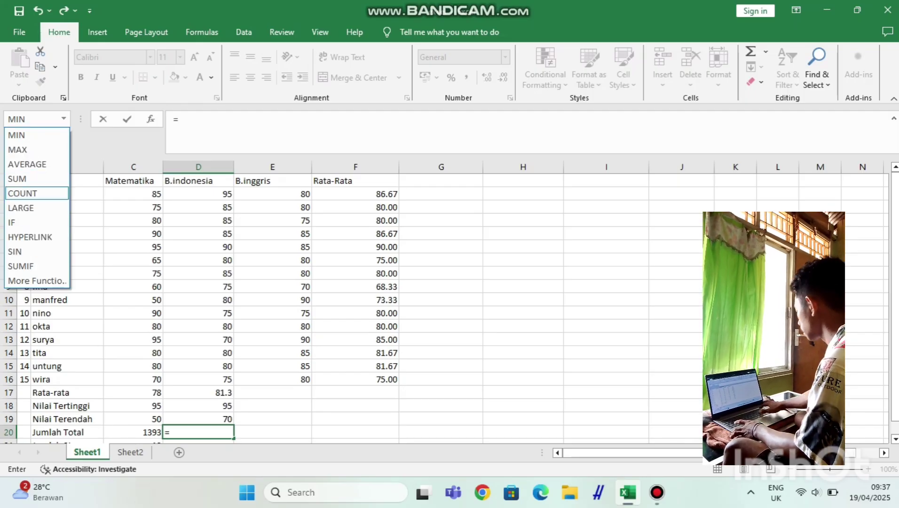
pyautogui.press('Return')
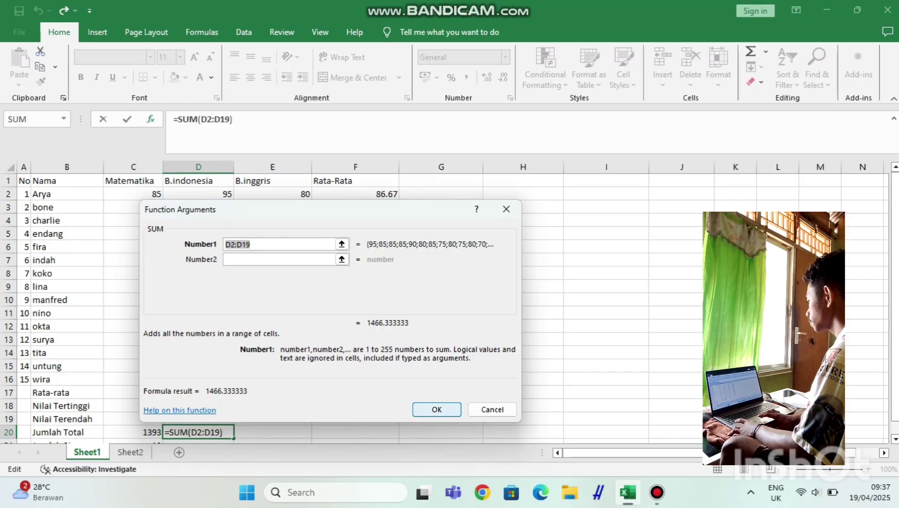
pyautogui.press('Return')
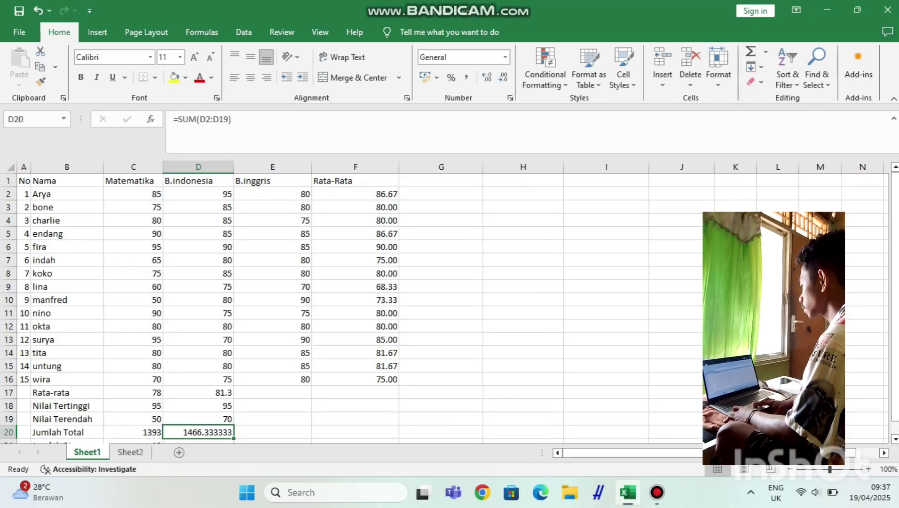
# Reduce the B.indonesia total in D20 to one decimal place.
pyautogui.scroll(-2, 329, 306)
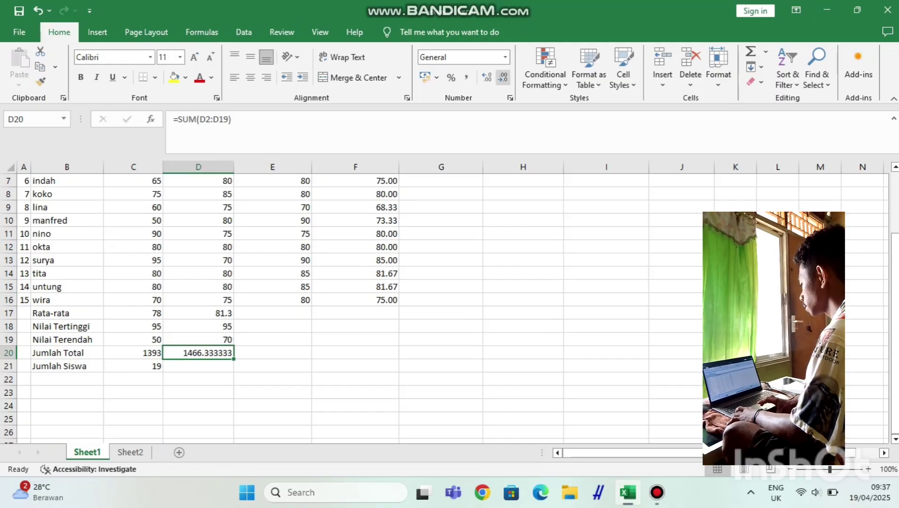
pyautogui.click(502, 78)
pyautogui.click(502, 78)
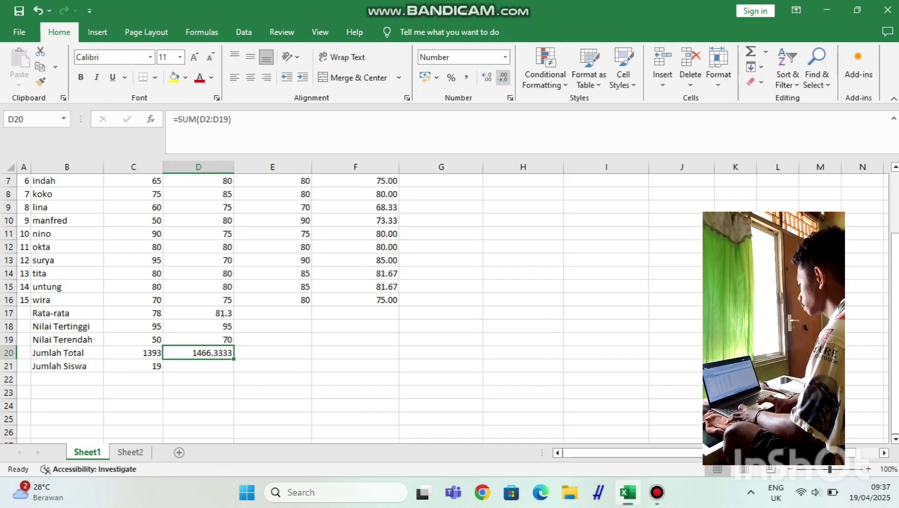
pyautogui.click(503, 78)
pyautogui.click(503, 78)
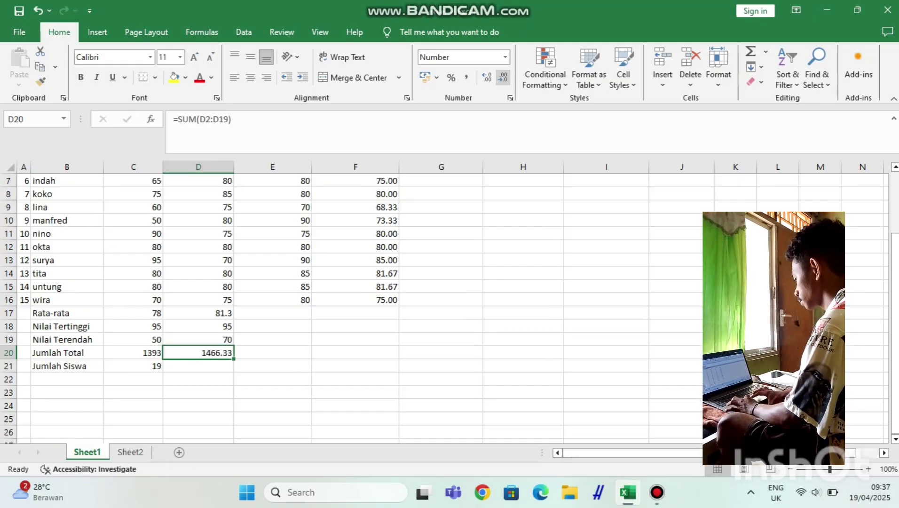
pyautogui.click(503, 78)
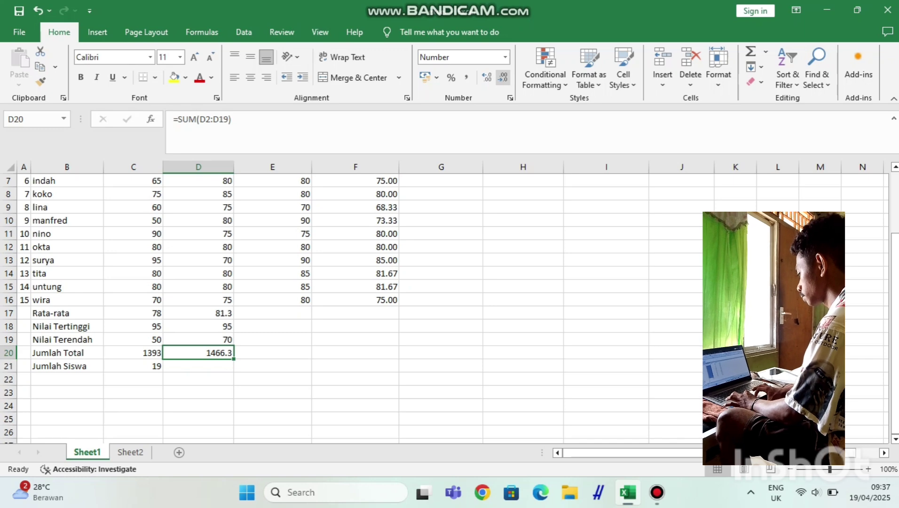
# Replace the Matematika student count formula in C21 with 15 and enter 15 as the B.indonesia Jumlah Siswa in D21.
pyautogui.scroll(-1, 503, 78)
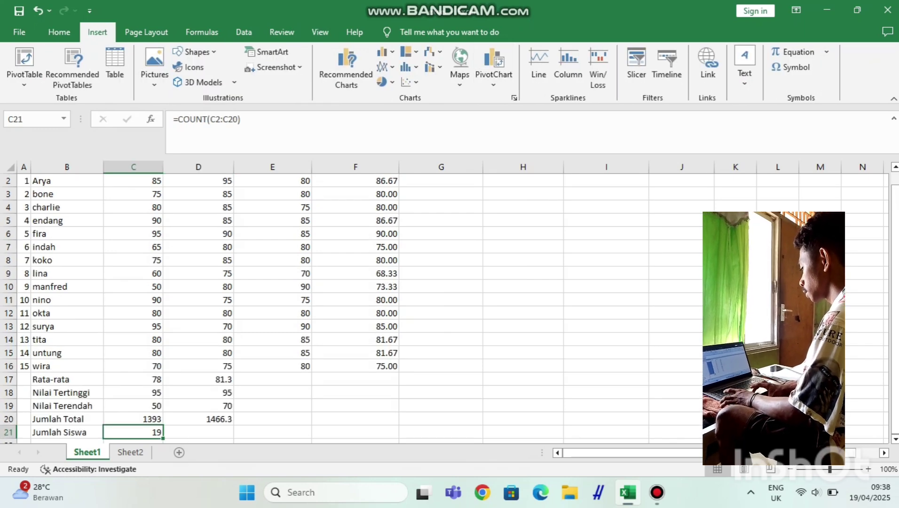
pyautogui.press('BackSpace')
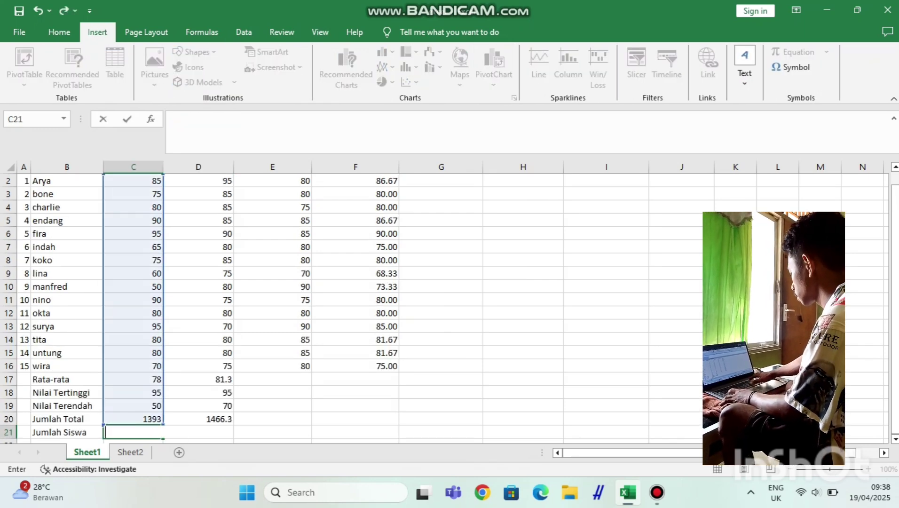
pyautogui.write('15')
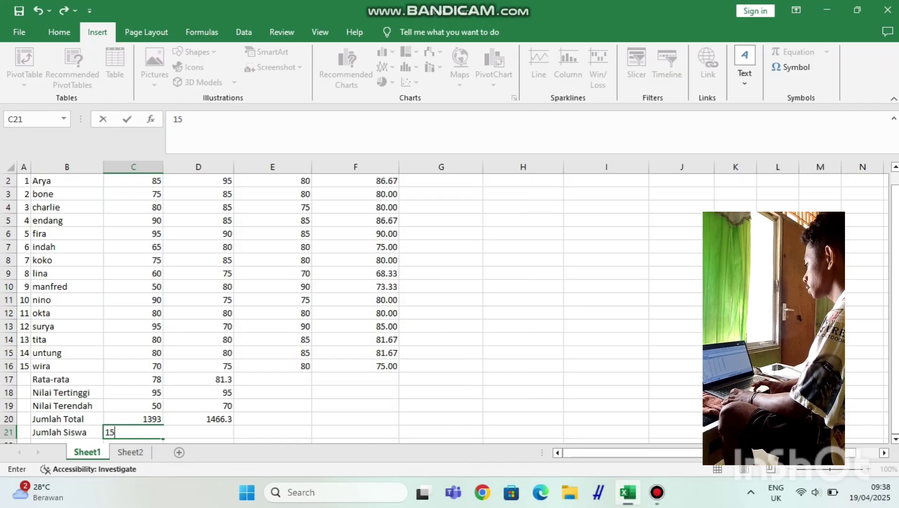
pyautogui.press('F2')
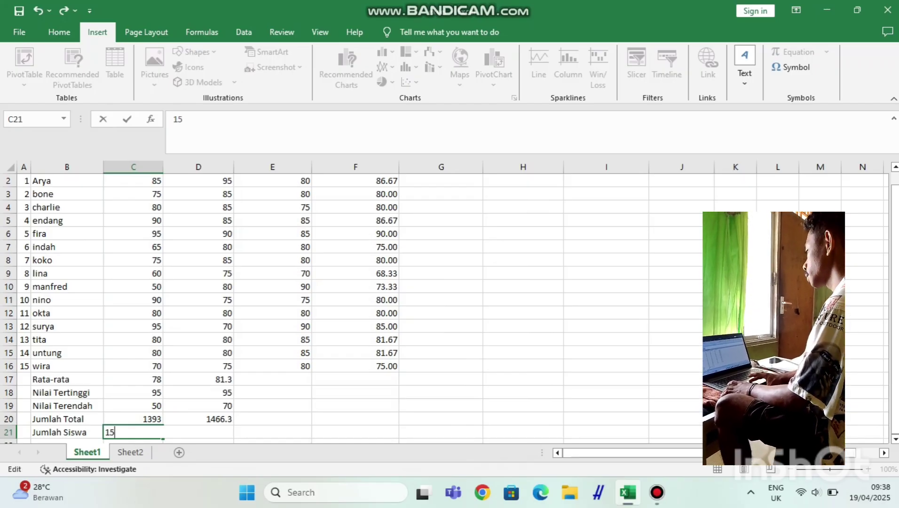
pyautogui.scroll(-3, 446, 305)
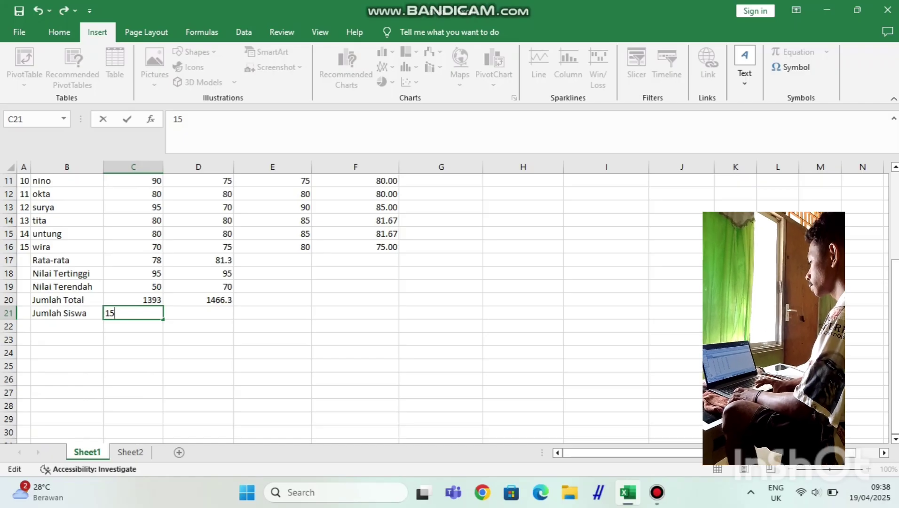
pyautogui.click(198, 313)
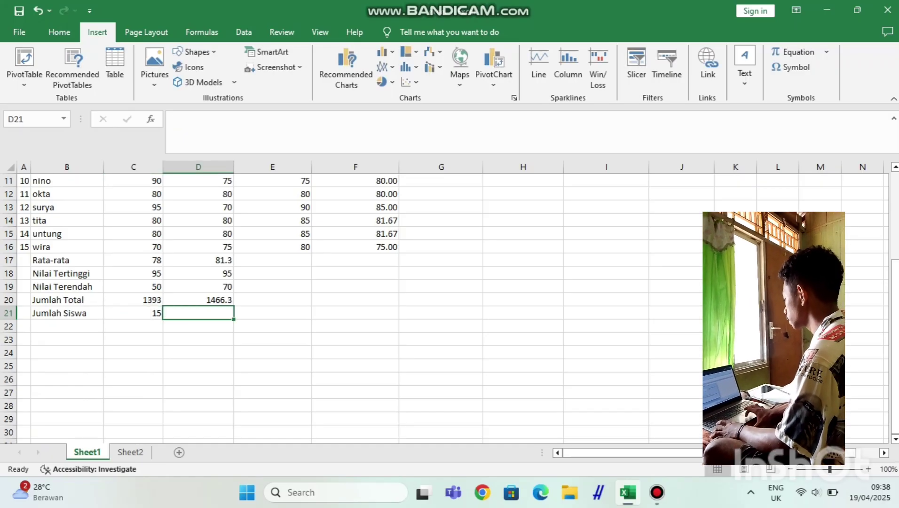
pyautogui.write('15')
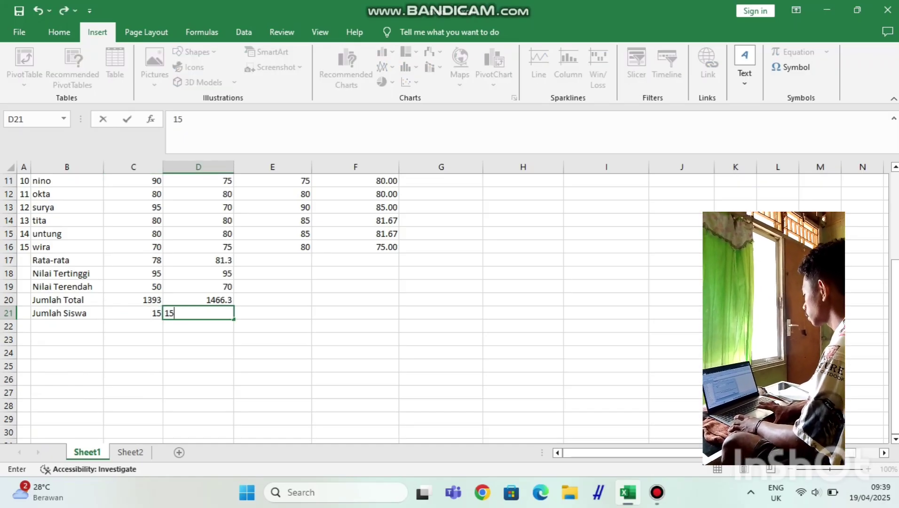
# Calculate the B.inggris average in the Rata-rata cell (E17) with the AVERAGE function over E2:E16.
pyautogui.scroll(1, 447, 305)
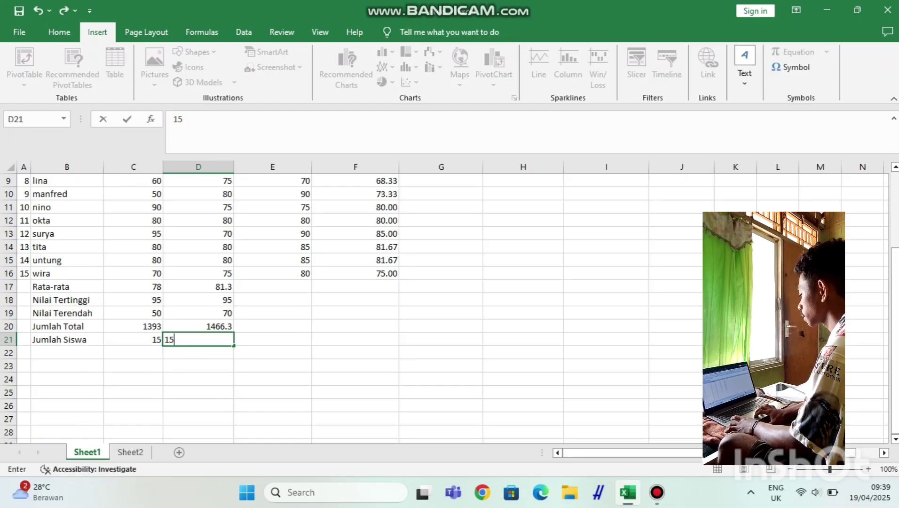
pyautogui.click(272, 285)
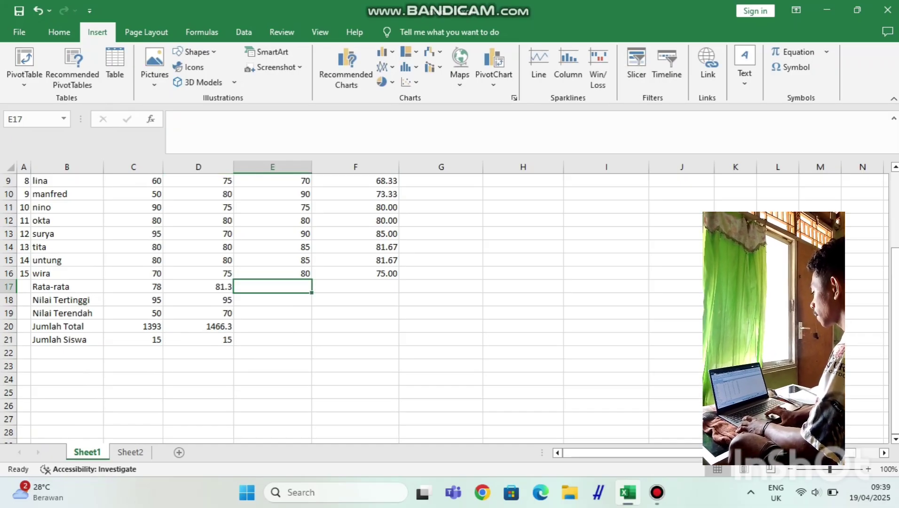
pyautogui.scroll(3, 446, 305)
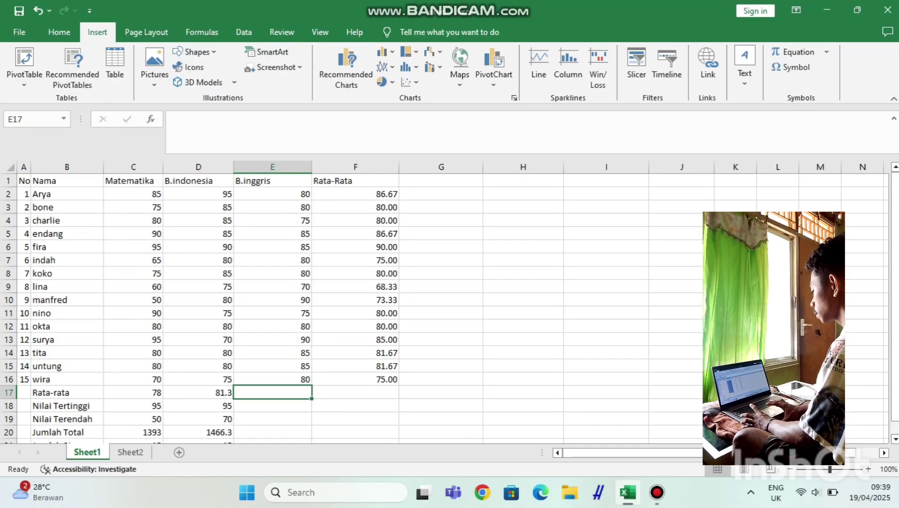
pyautogui.click(273, 194)
pyautogui.moveTo(272, 194); pyautogui.dragTo(273, 379)
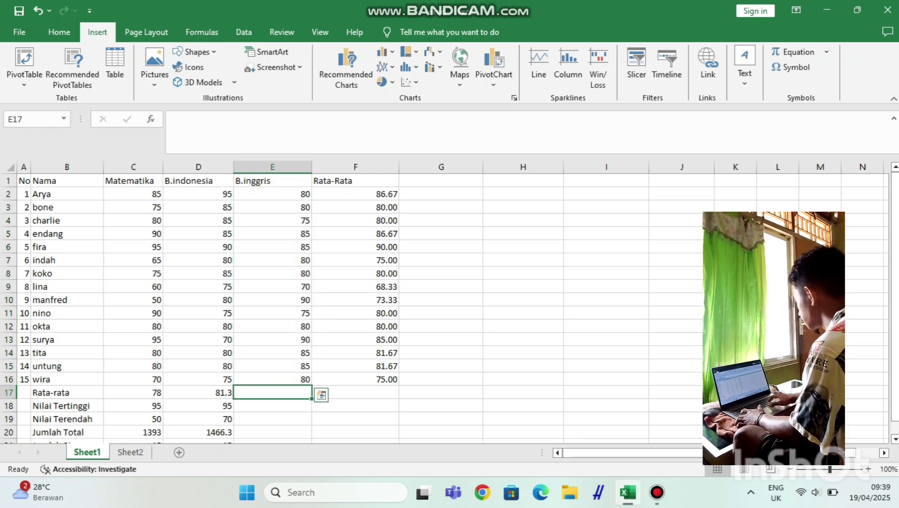
pyautogui.click(272, 392)
pyautogui.write('=')
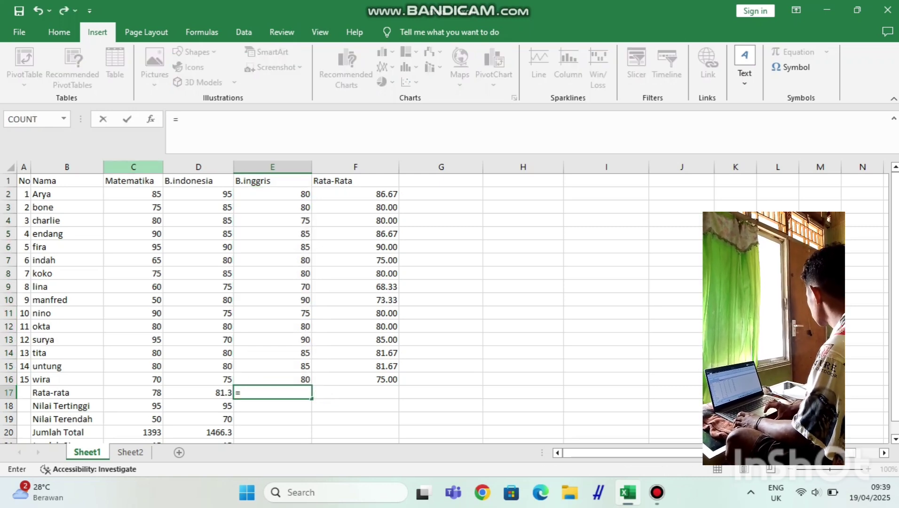
pyautogui.click(64, 119)
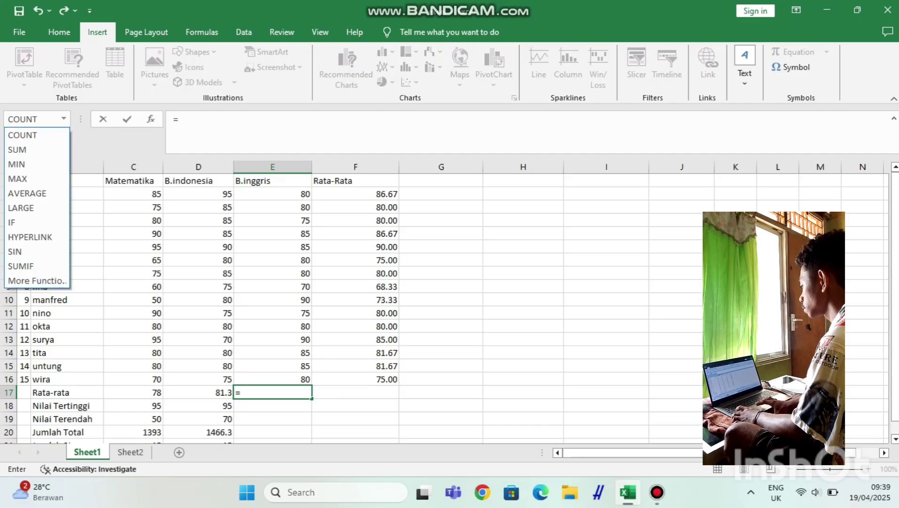
pyautogui.click(27, 193)
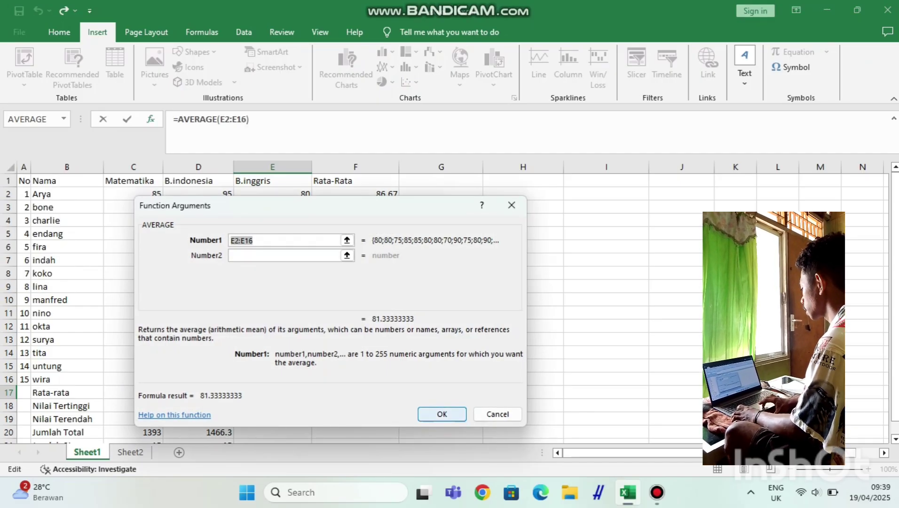
pyautogui.press('Return')
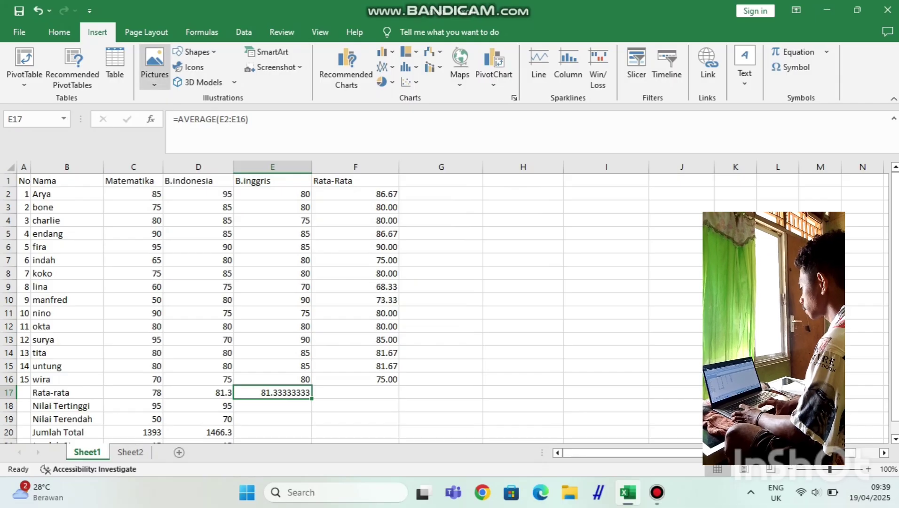
# Reduce the B.inggris average in E17 to one decimal place.
pyautogui.click(59, 32)
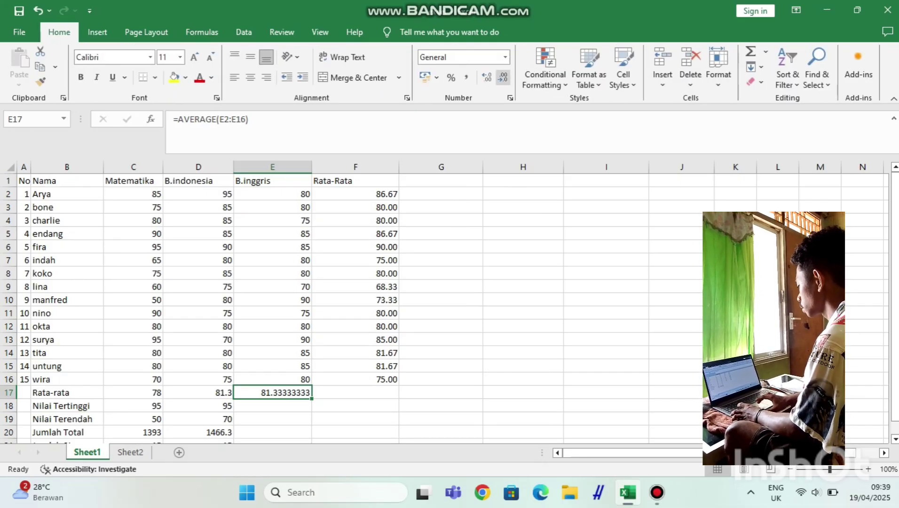
pyautogui.click(503, 78)
pyautogui.click(502, 77)
pyautogui.click(503, 78)
pyautogui.click(503, 78)
pyautogui.click(503, 77)
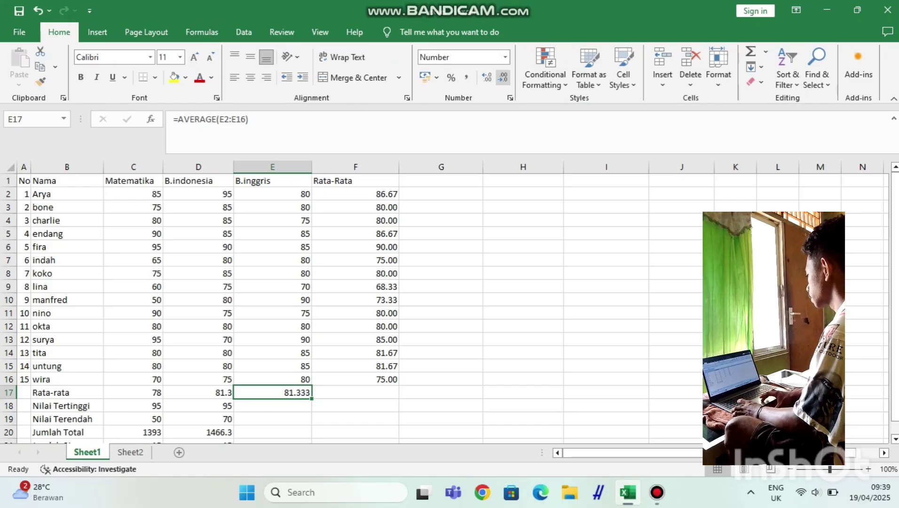
pyautogui.click(503, 77)
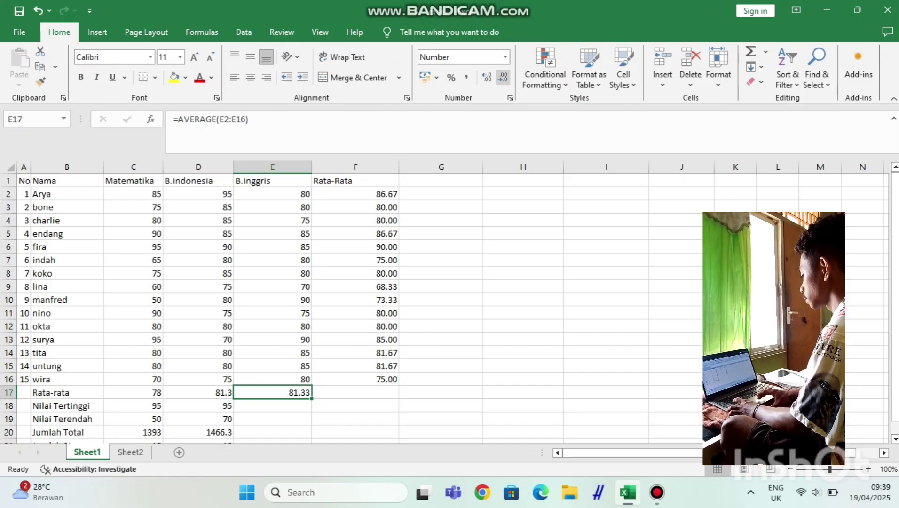
pyautogui.click(503, 78)
# Find the highest B.inggris score in the Nilai Tertinggi cell (E18) with the MAX function over E2:E17.
pyautogui.scroll(-2, 352, 305)
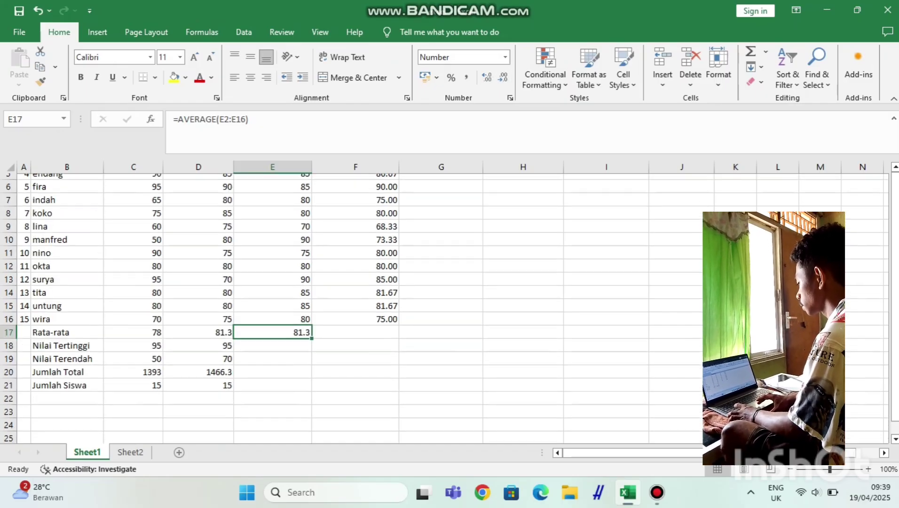
pyautogui.press('Down')
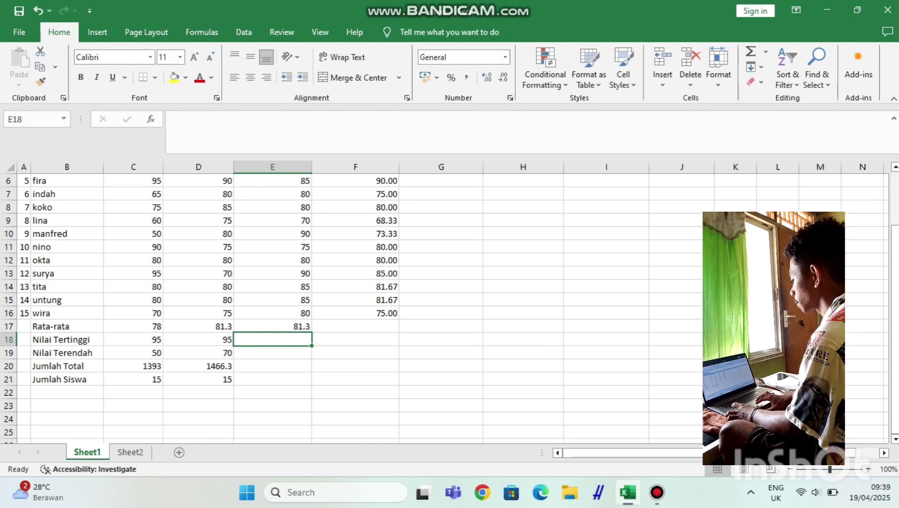
pyautogui.scroll(2, 352, 306)
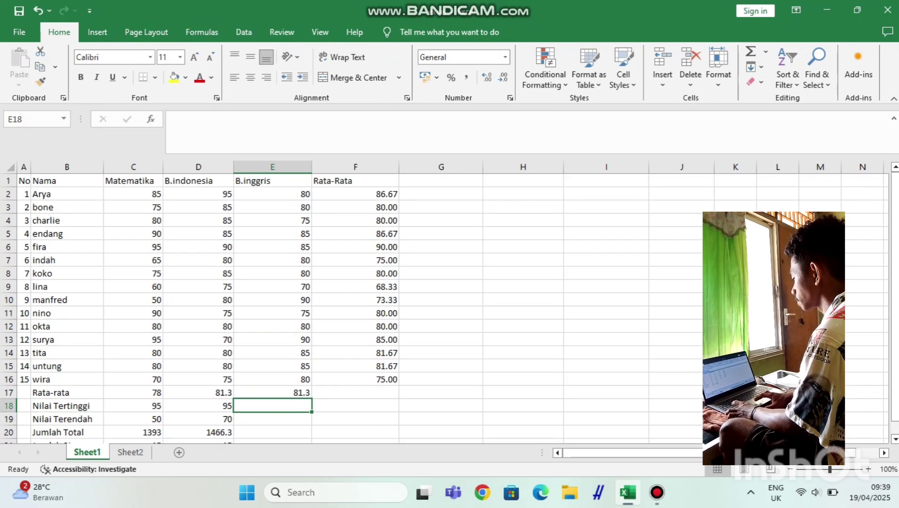
pyautogui.moveTo(273, 194); pyautogui.dragTo(272, 379)
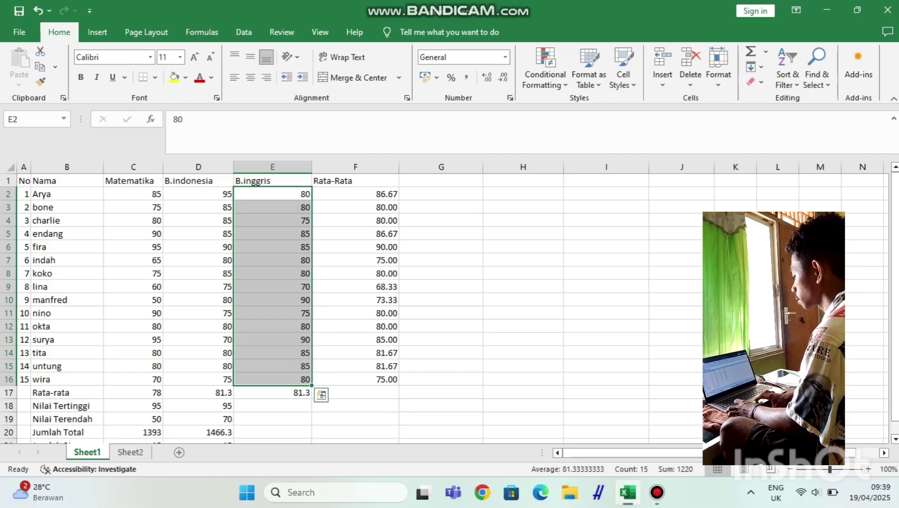
pyautogui.click(273, 405)
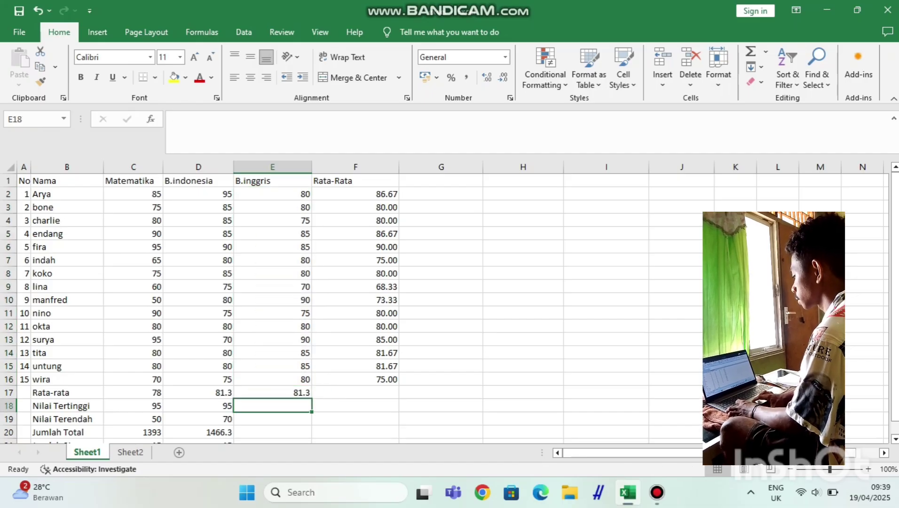
pyautogui.write('=')
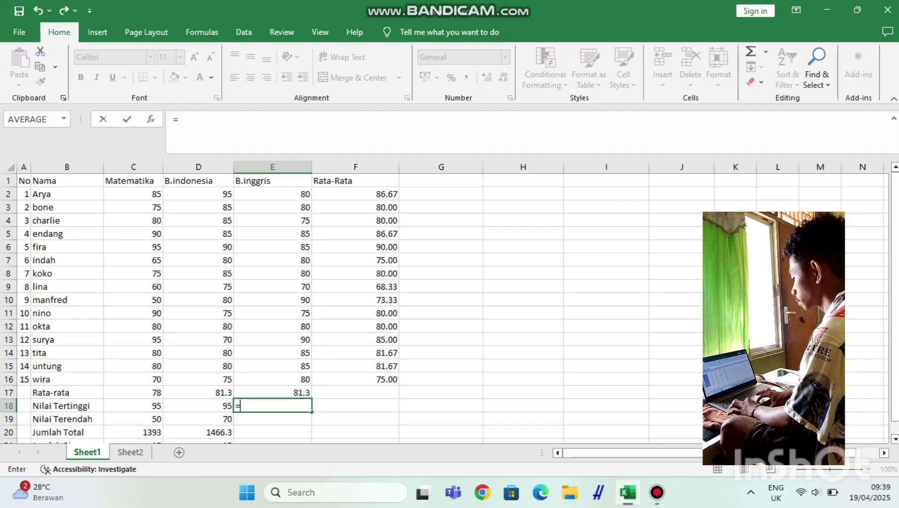
pyautogui.click(63, 119)
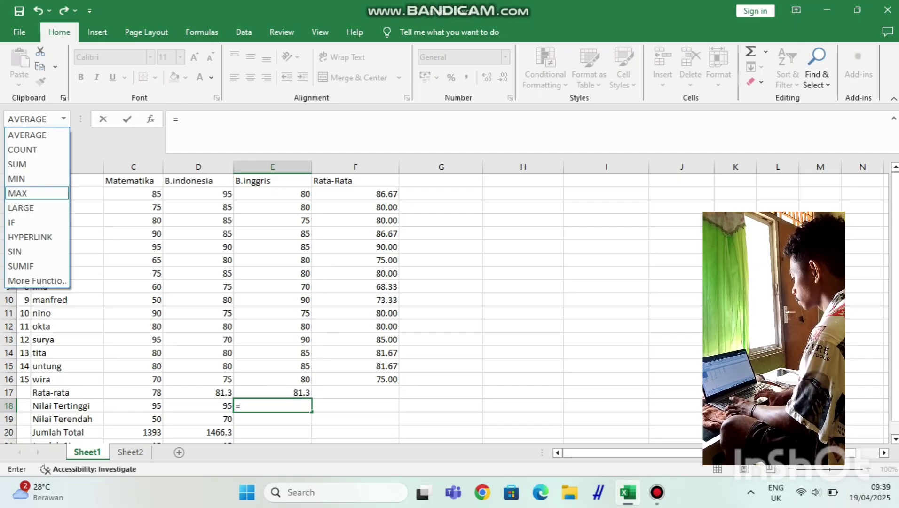
pyautogui.click(18, 193)
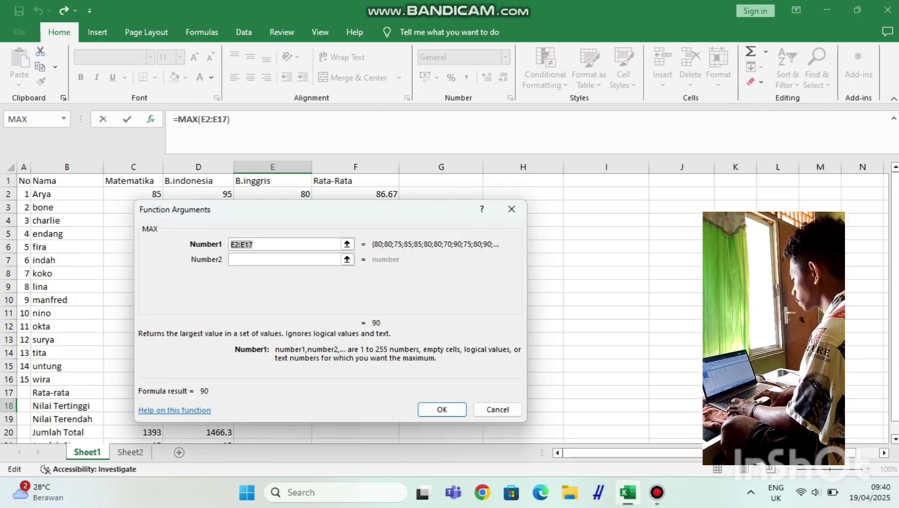
pyautogui.click(442, 409)
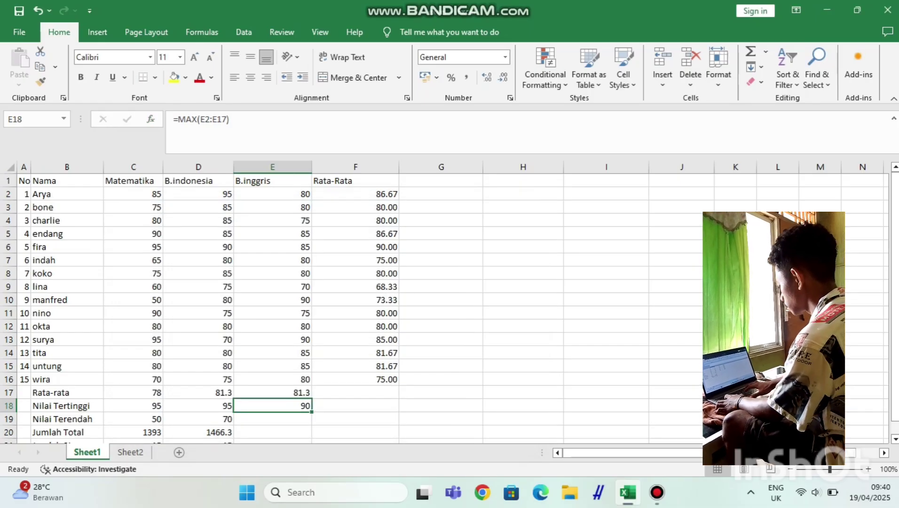
# Find the lowest B.inggris score in the Nilai Terendah cell (E19) with the MIN function over E2:E18.
pyautogui.scroll(-3, 353, 305)
pyautogui.scroll(3, 353, 306)
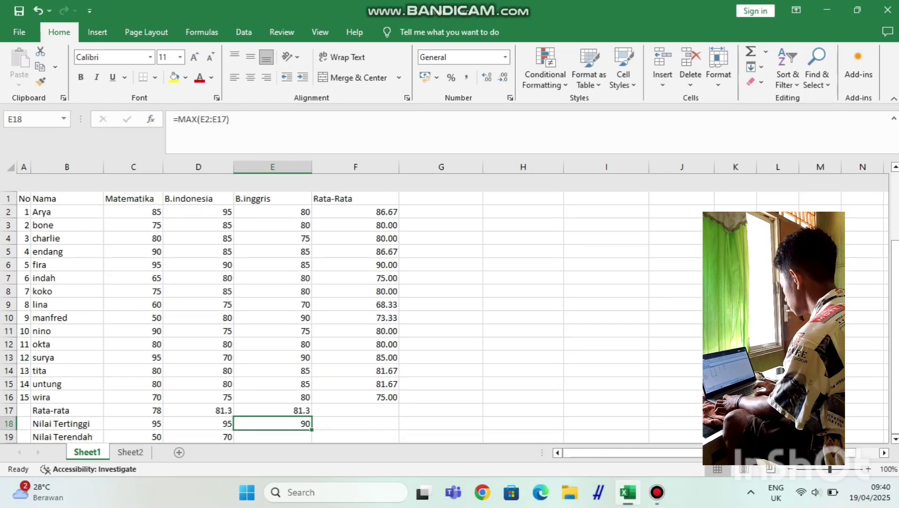
pyautogui.moveTo(273, 194); pyautogui.dragTo(273, 365)
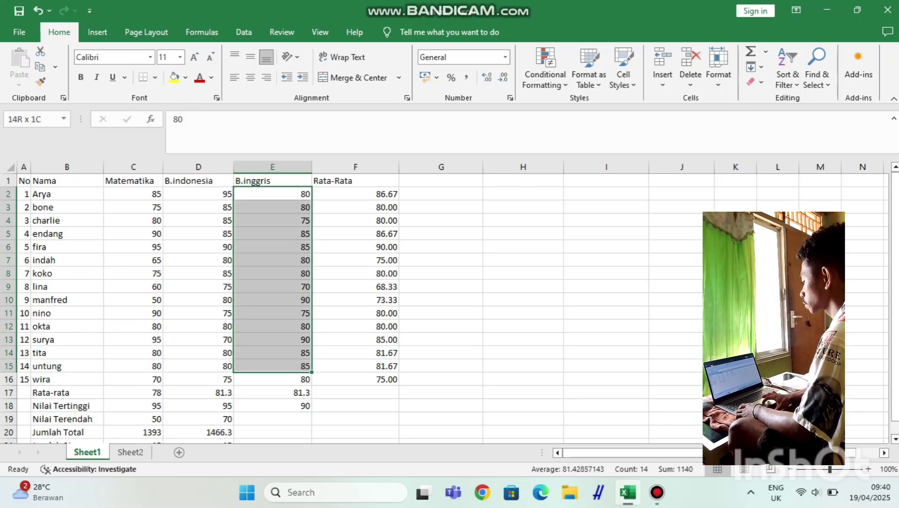
pyautogui.moveTo(273, 366)
pyautogui.mouseDown()
pyautogui.moveTo(273, 392)
pyautogui.moveTo(273, 379)
pyautogui.mouseUp()
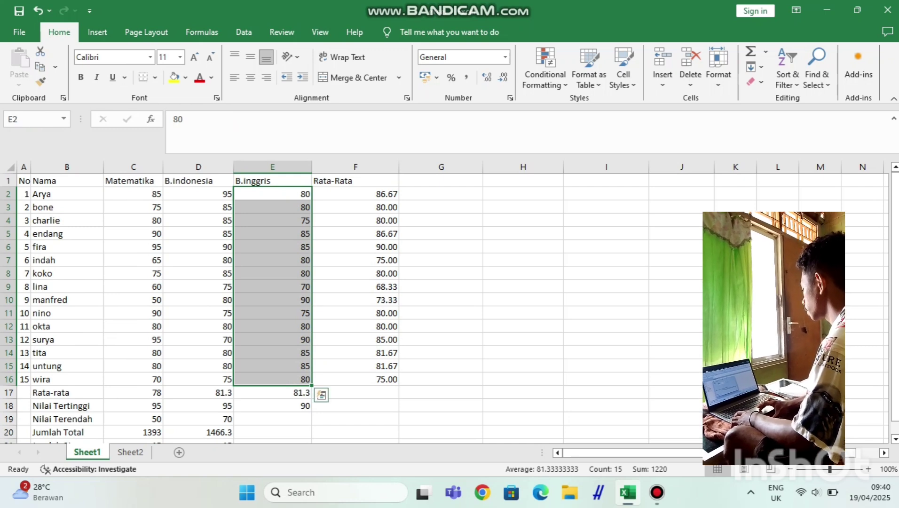
pyautogui.click(273, 418)
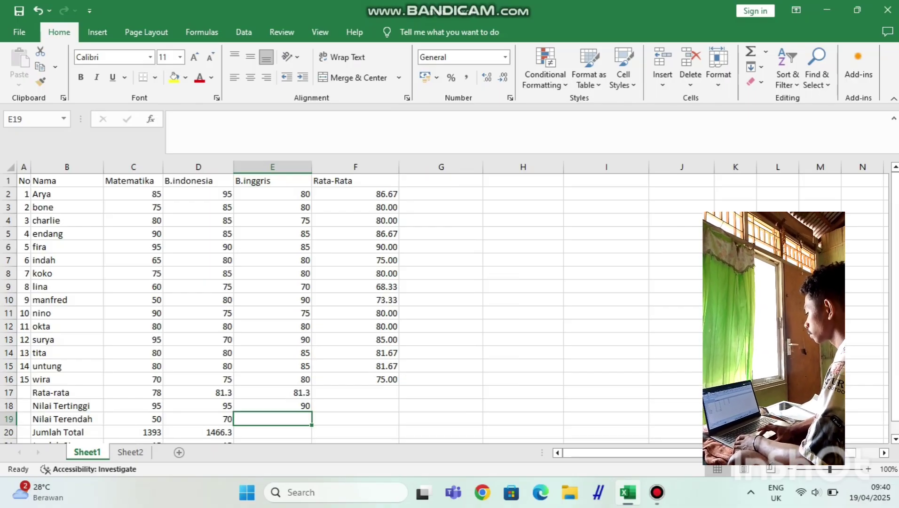
pyautogui.write('=')
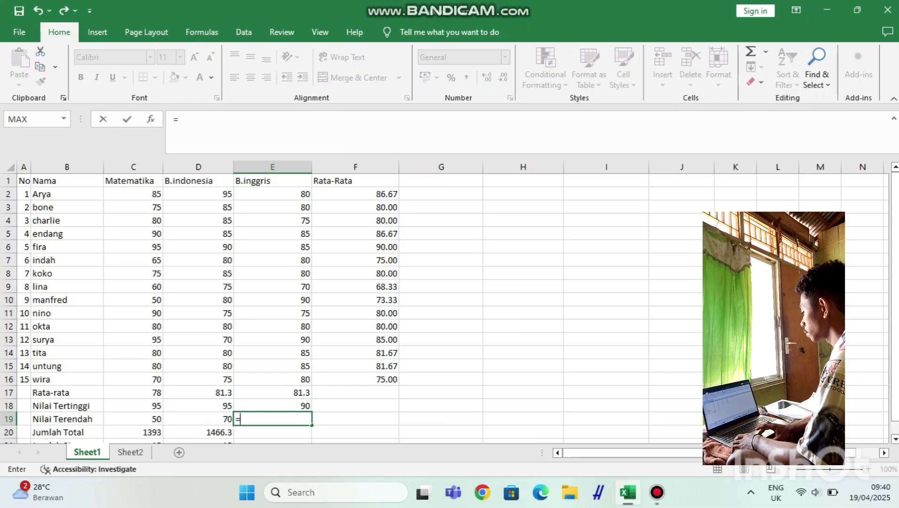
pyautogui.click(63, 118)
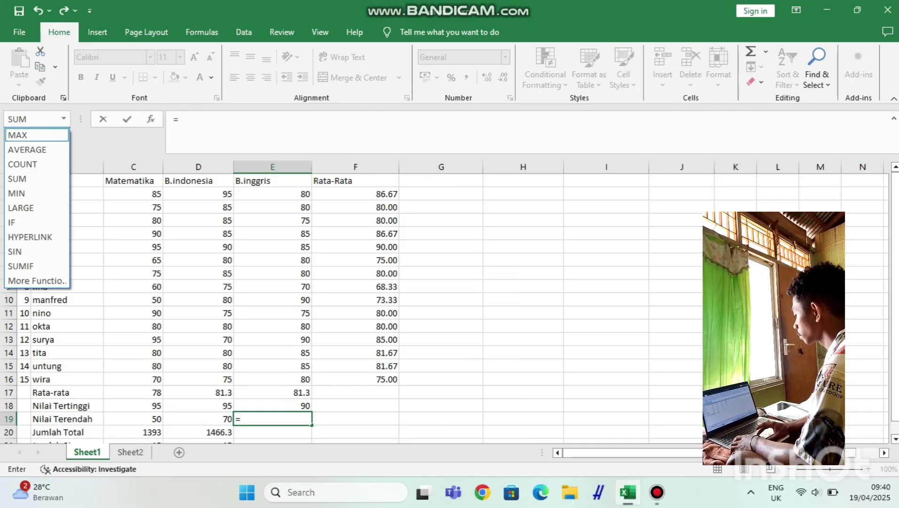
pyautogui.press('Return')
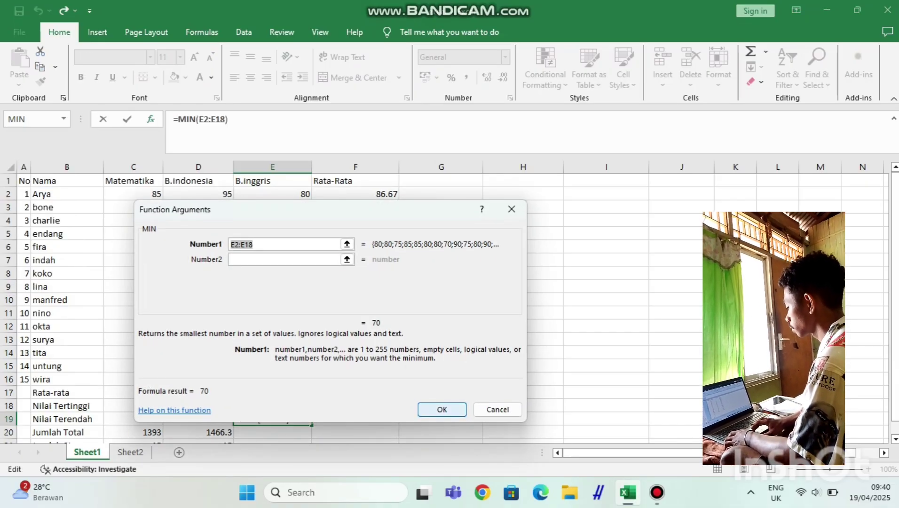
pyautogui.press('Return')
# Total the B.inggris column in the Jumlah Total cell (E20) with the SUM function over E2:E19.
pyautogui.scroll(-2, 444, 308)
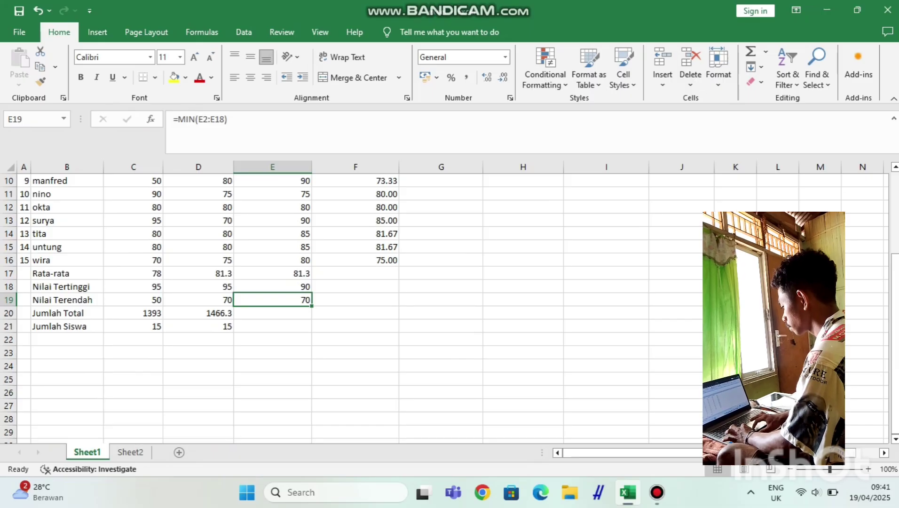
pyautogui.press('Return')
pyautogui.scroll(3, 444, 308)
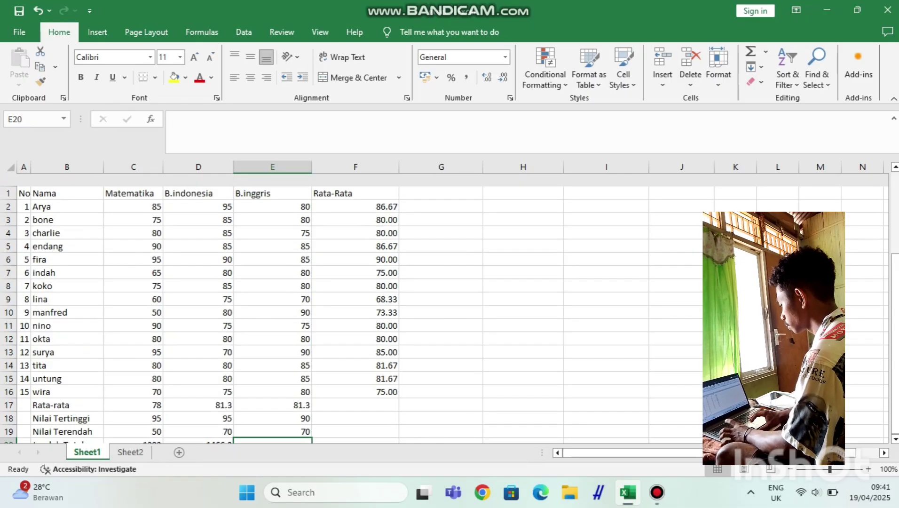
pyautogui.moveTo(273, 193); pyautogui.dragTo(272, 379)
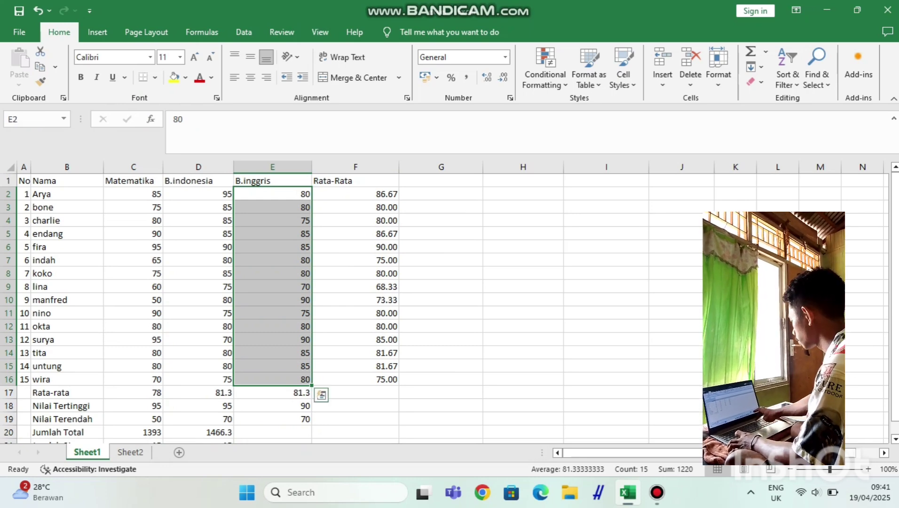
pyautogui.scroll(-1, 444, 308)
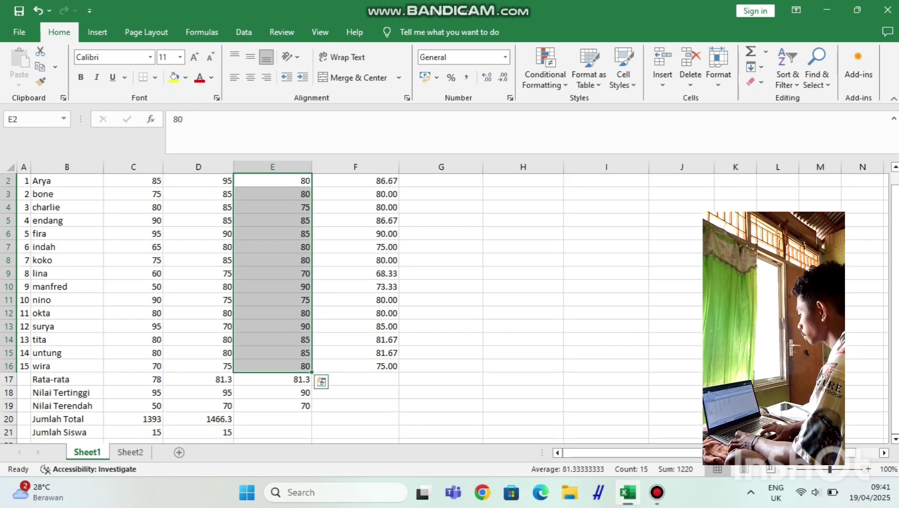
pyautogui.click(273, 418)
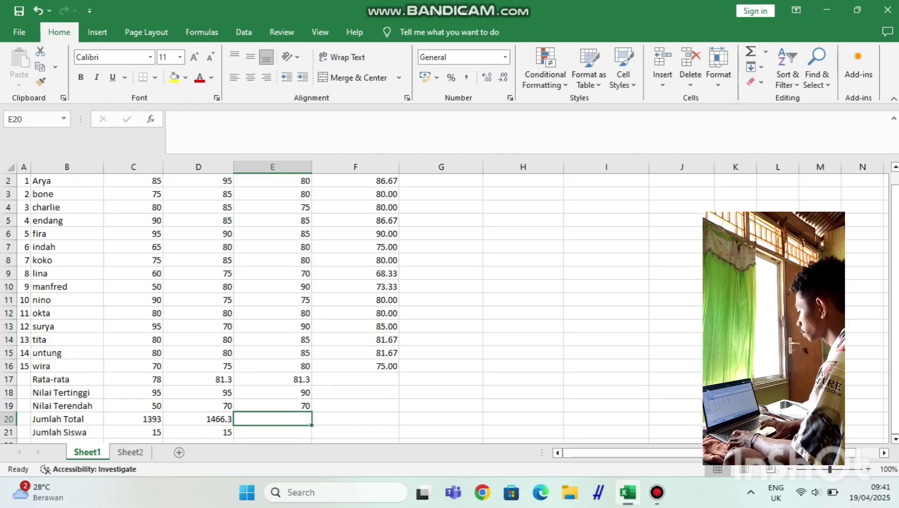
pyautogui.write('=')
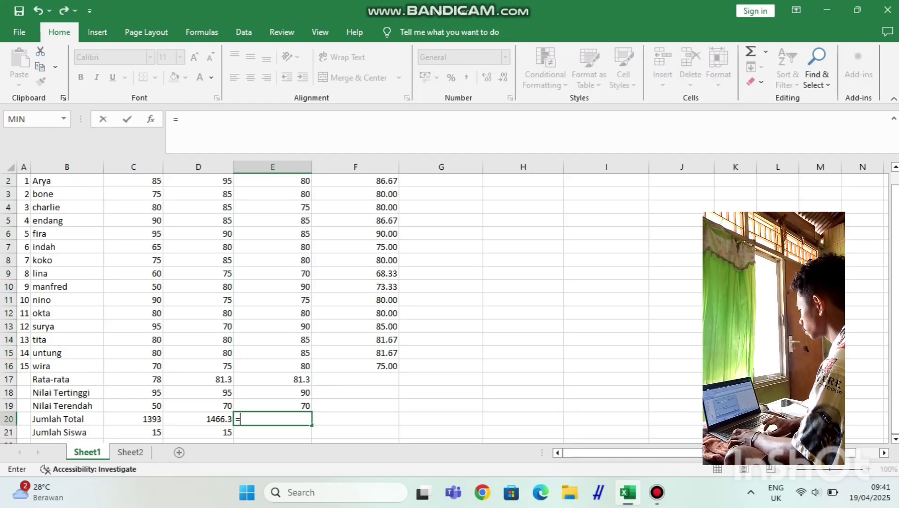
pyautogui.click(64, 119)
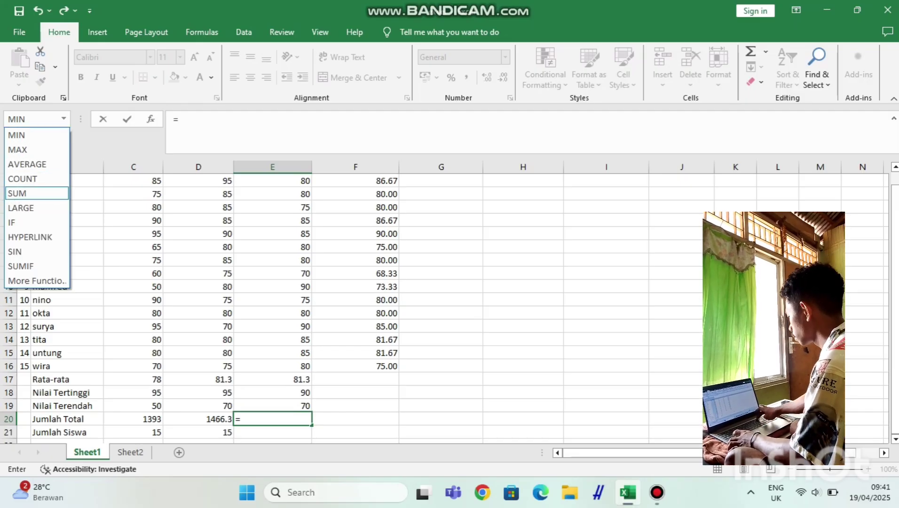
pyautogui.click(37, 193)
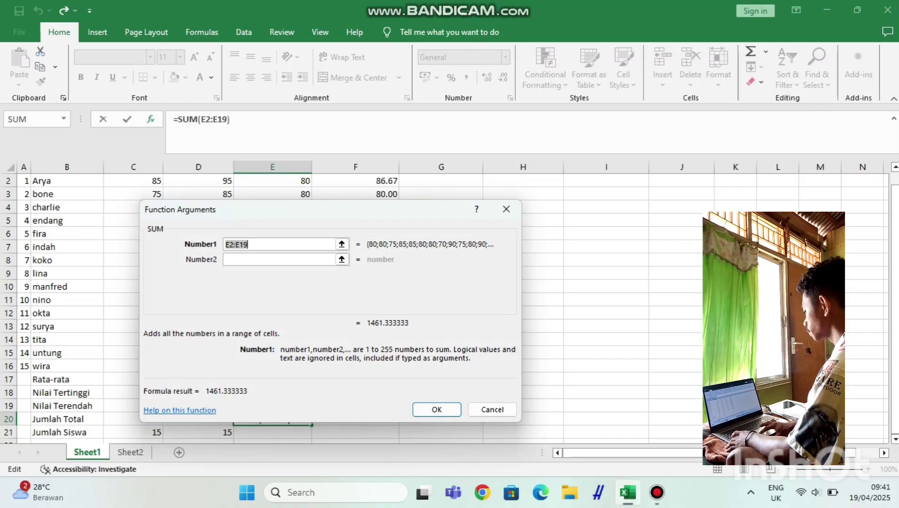
pyautogui.press('Return')
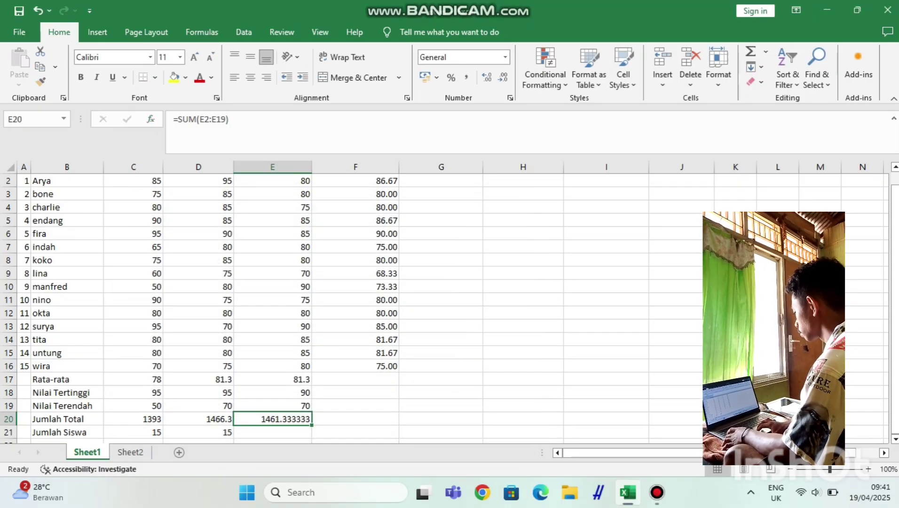
# Reduce the B.inggris total in E20 to one decimal place.
pyautogui.click(503, 77)
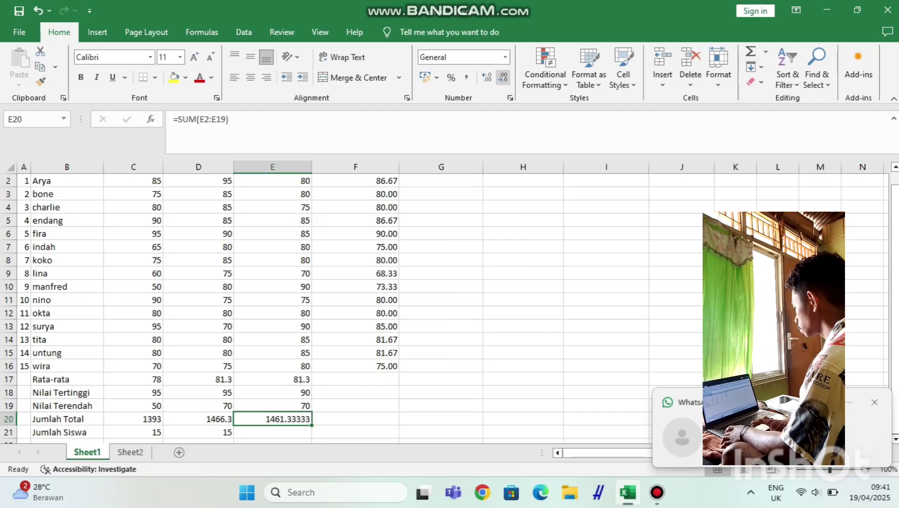
pyautogui.click(503, 78)
pyautogui.click(503, 77)
pyautogui.click(503, 77)
pyautogui.click(503, 77)
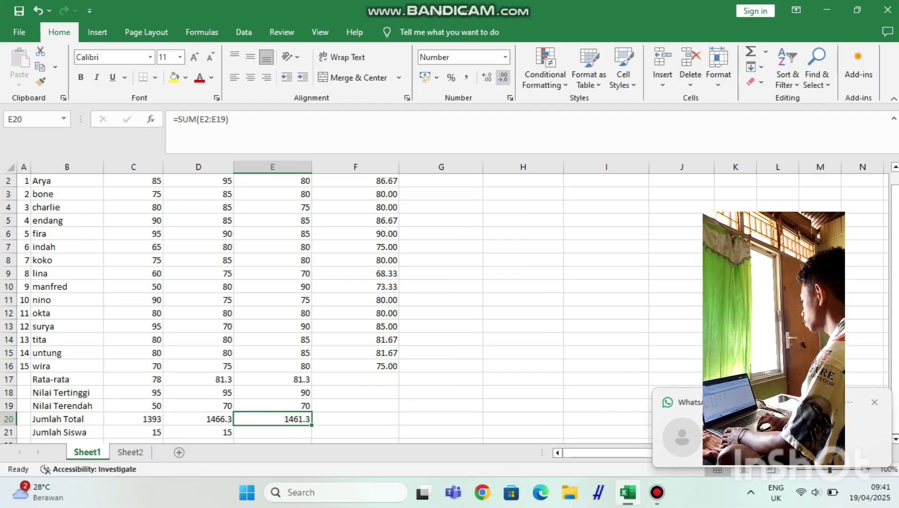
# Enter 15 as the B.inggris student count in the Jumlah Siswa cell (E21).
pyautogui.scroll(-1, 503, 77)
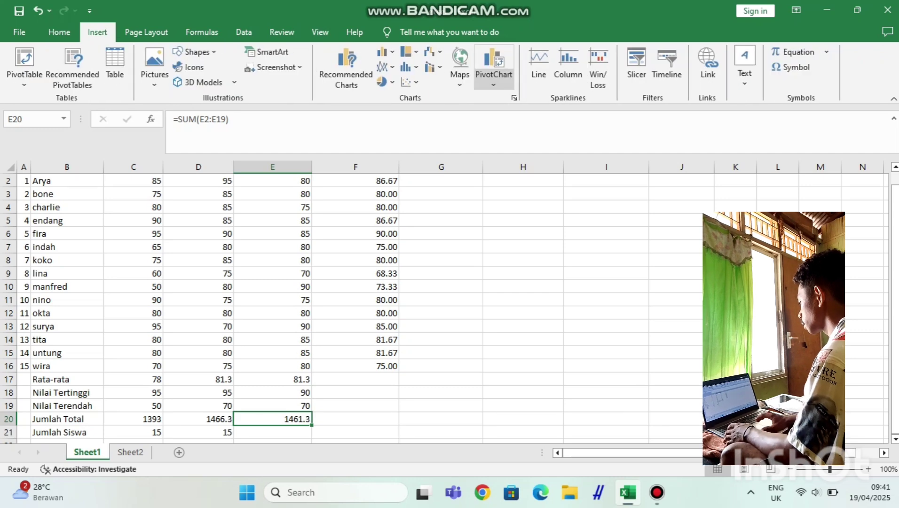
pyautogui.scroll(-2, 445, 282)
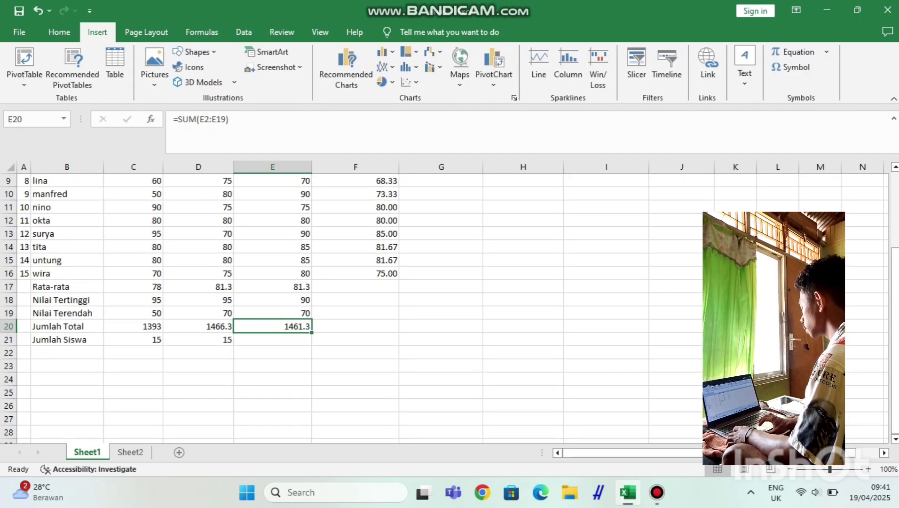
pyautogui.click(273, 340)
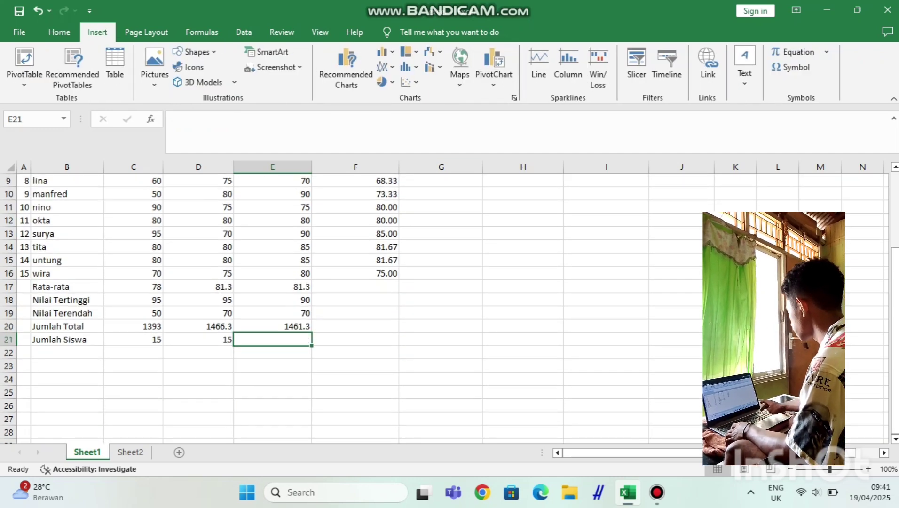
pyautogui.write('15')
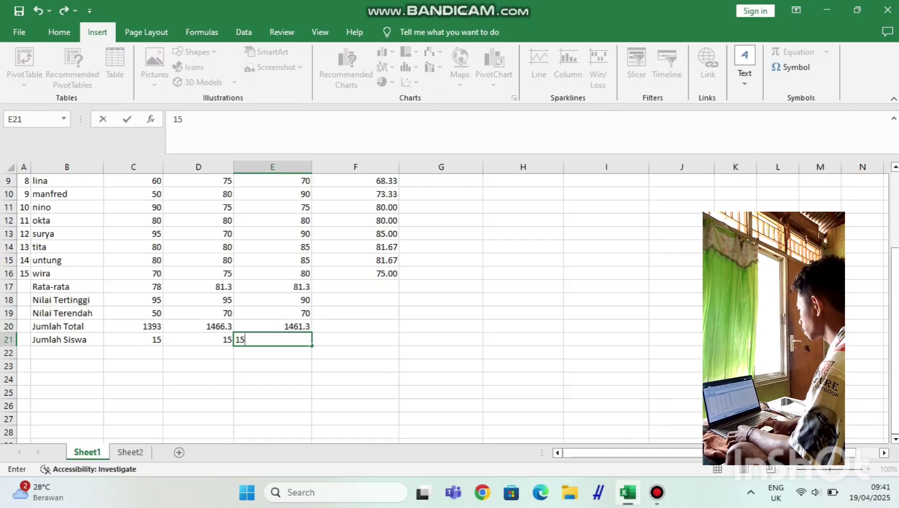
pyautogui.scroll(3, 329, 306)
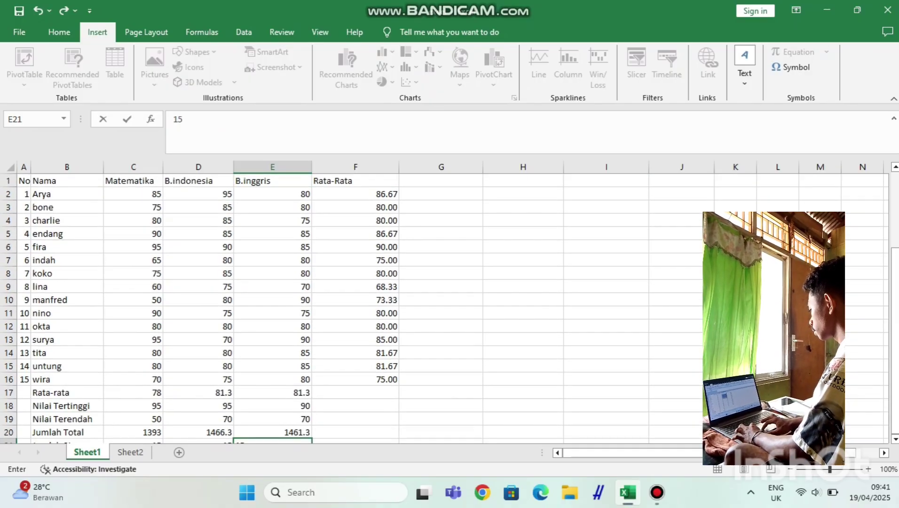
pyautogui.scroll(-1, 329, 305)
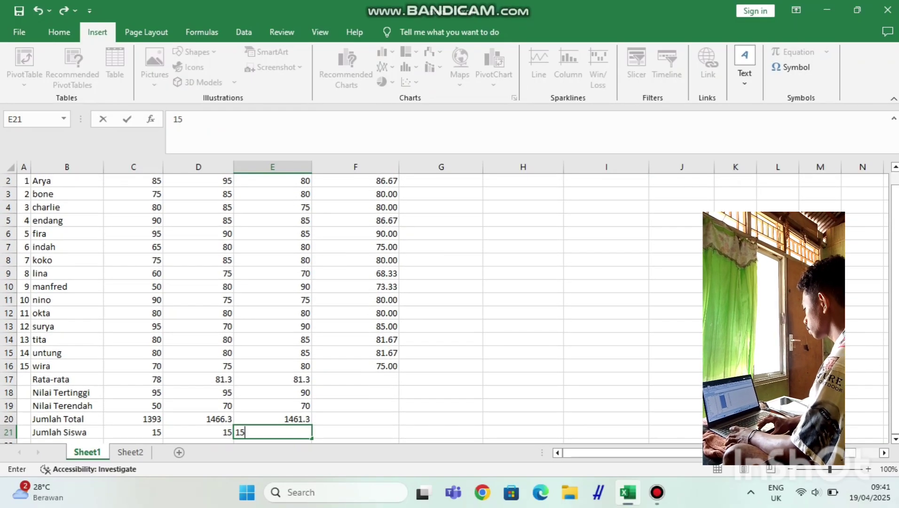
pyautogui.click(356, 380)
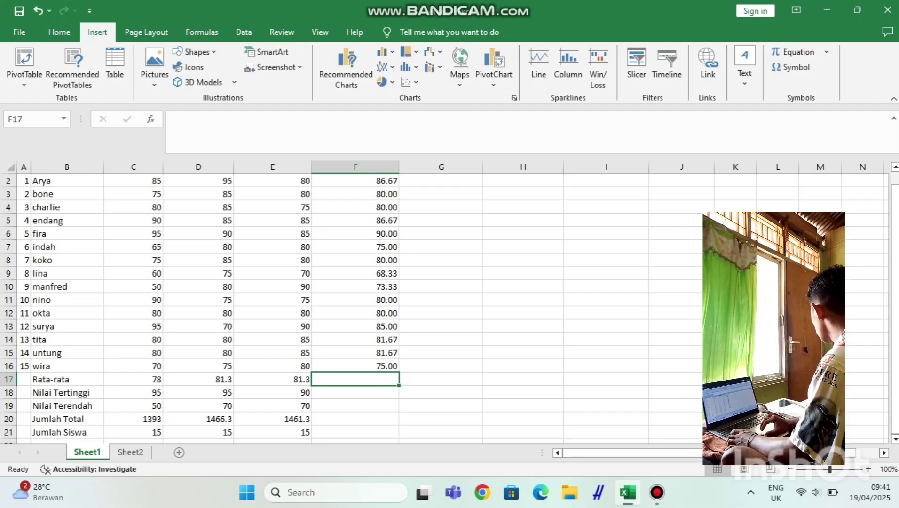
# Clear the existing averages in the Rata-Rata column and calculate the first student's average in F2 with the AVERAGE function over C2:E2.
pyautogui.scroll(-1, 329, 306)
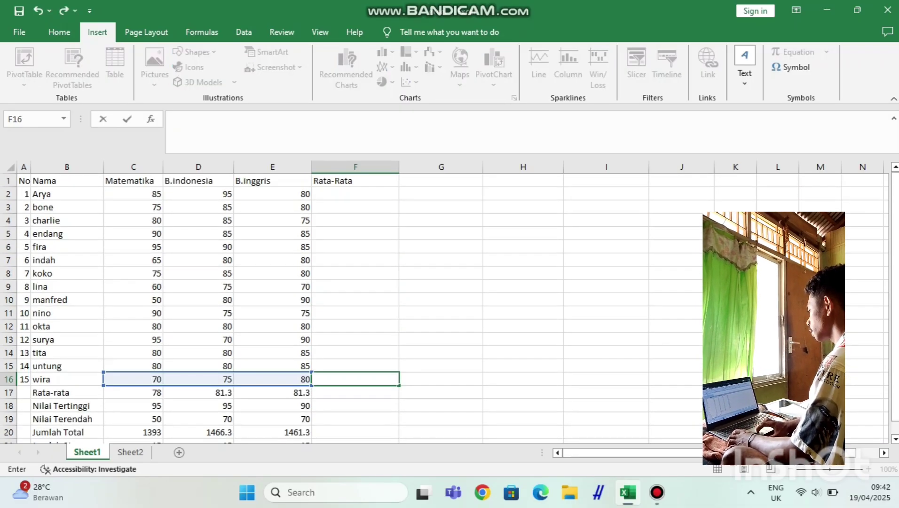
pyautogui.click(355, 194)
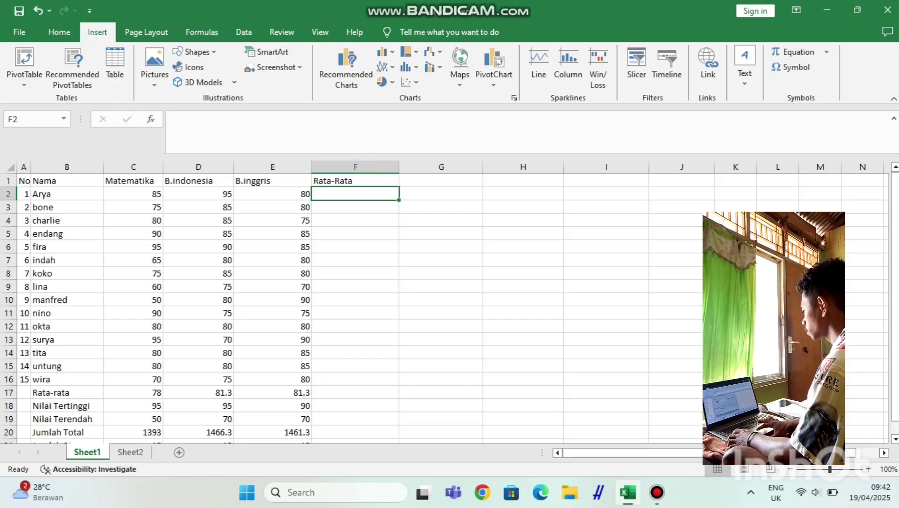
pyautogui.write('=')
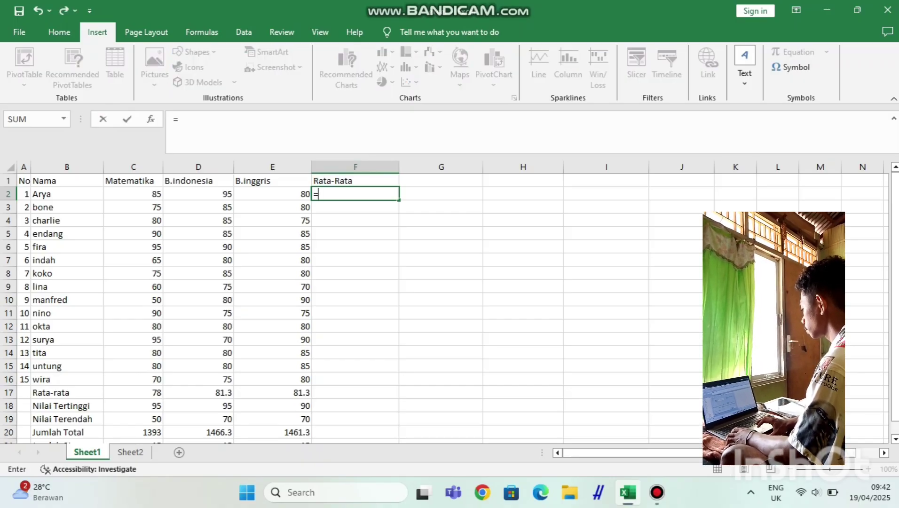
pyautogui.click(63, 119)
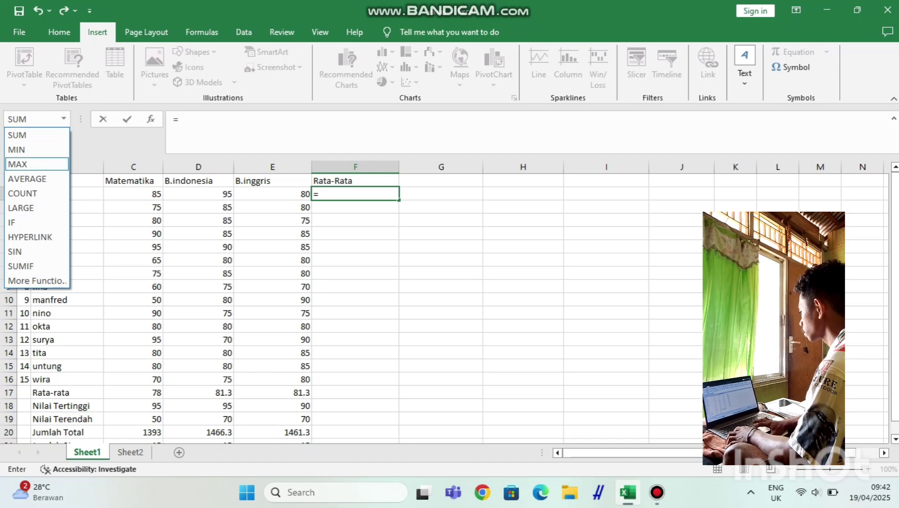
pyautogui.press('Return')
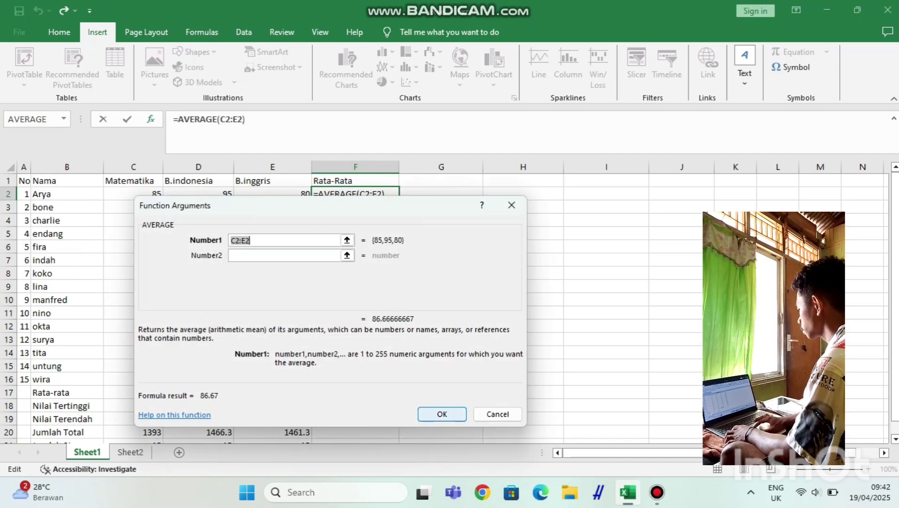
pyautogui.press('Return')
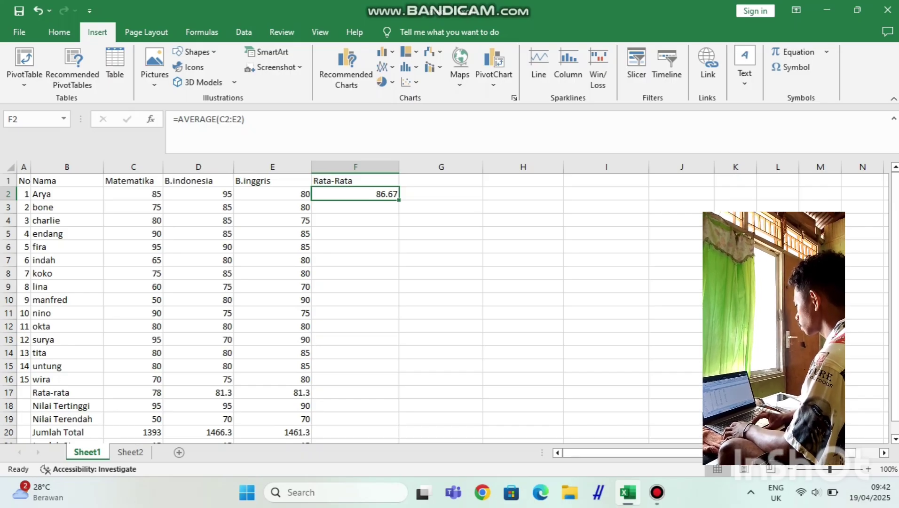
# Fill the F2 average formula down the Rata-Rata column through the Jumlah Total row (F20).
pyautogui.moveTo(399, 200); pyautogui.dragTo(398, 332)
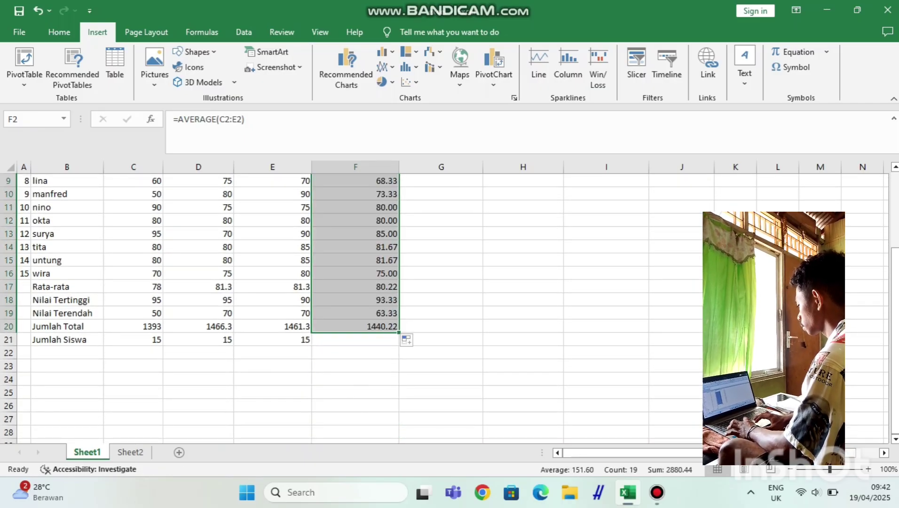
pyautogui.scroll(3, 357, 306)
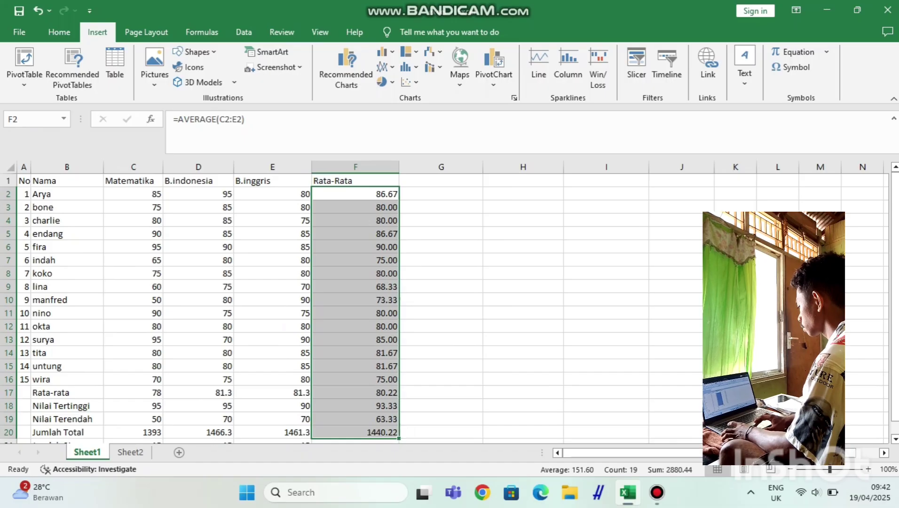
pyautogui.scroll(-3, 357, 306)
pyautogui.scroll(1, 357, 306)
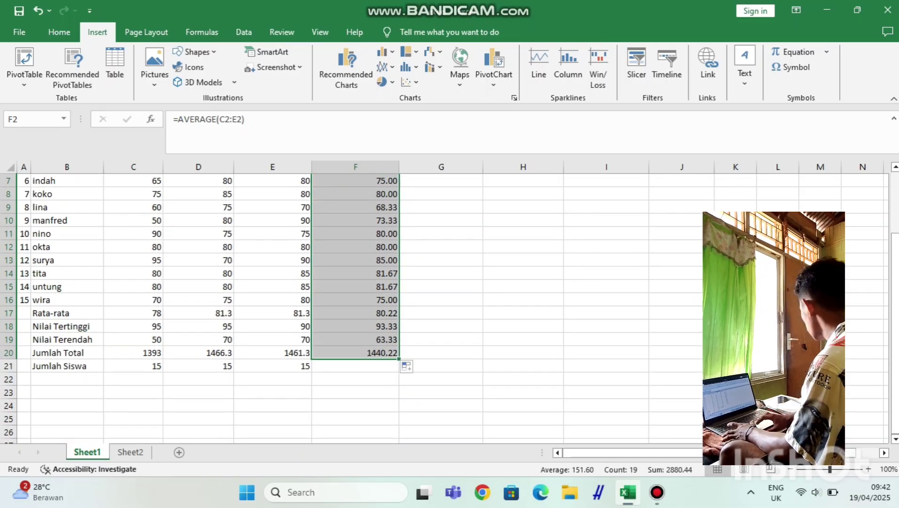
pyautogui.scroll(2, 358, 306)
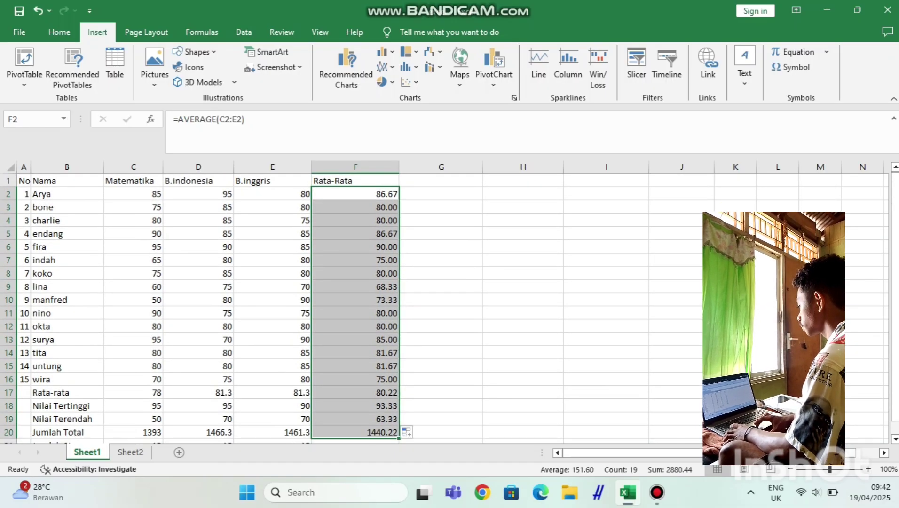
pyautogui.click(523, 326)
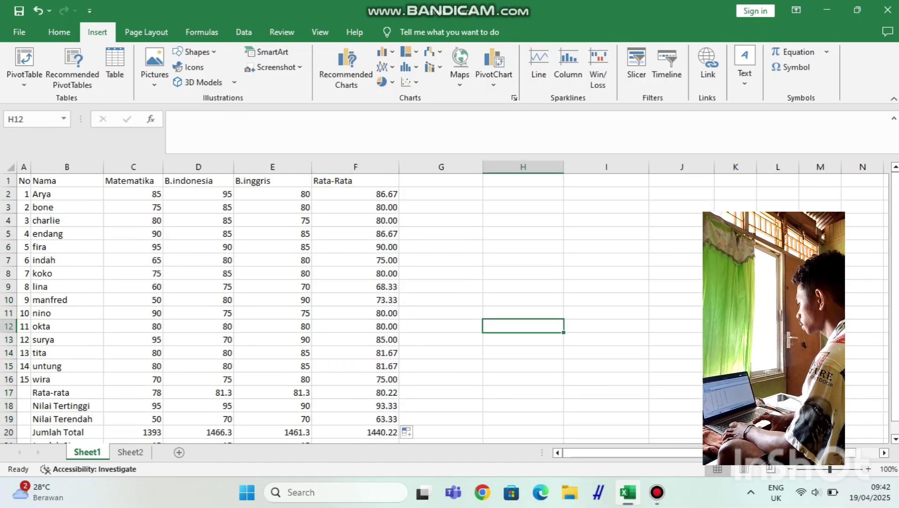